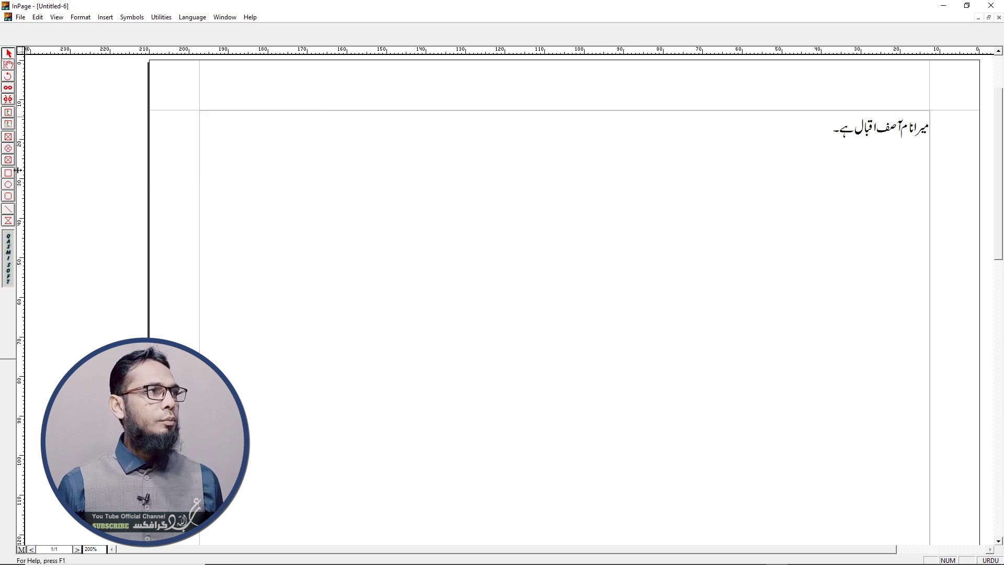
Draw a rectangle about 31.5 mm wide and 30.3 mm high in the middle of the page and rotate it freehand
click(8, 175)
mouse_move(526, 241)
mouse_down()
mouse_move(661, 340)
mouse_move(650, 359)
mouse_up()
click(9, 77)
drag(527, 241, 617, 247)
mouse_move(528, 243)
mouse_down()
mouse_move(558, 269)
mouse_move(538, 246)
mouse_up()
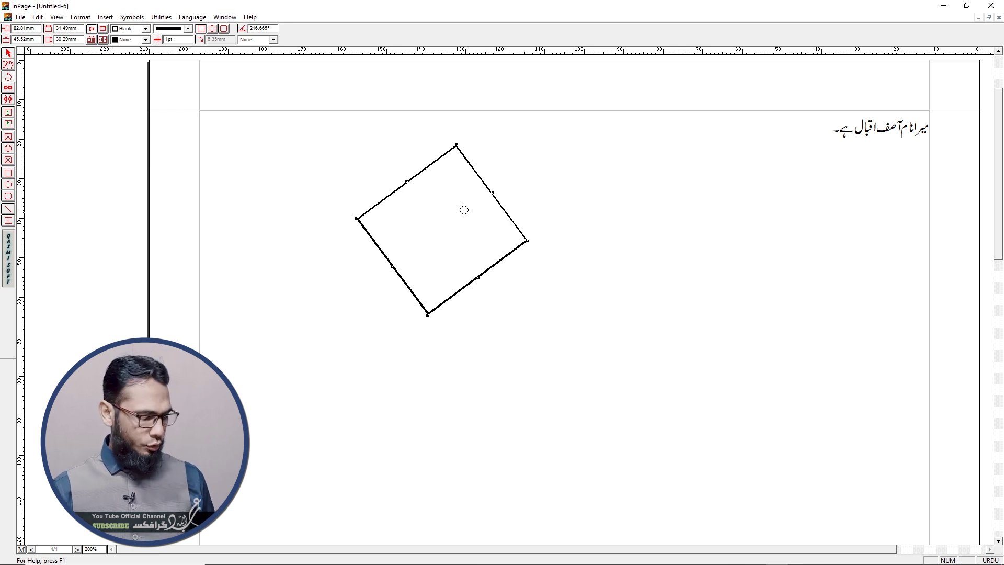
Set the rectangle's rotation angle to exactly 0°, followed by 45°
double_click(253, 28)
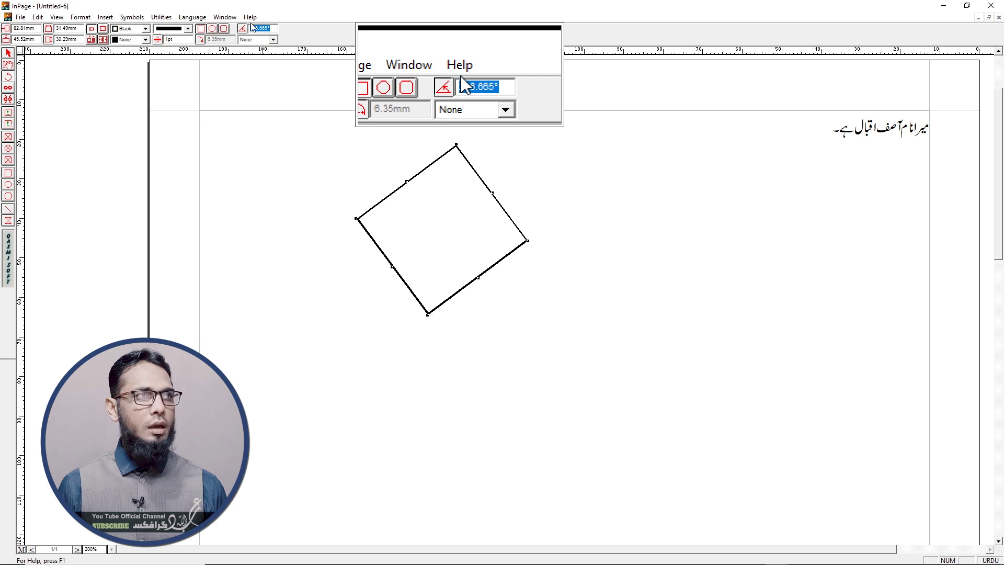
text(0)
key(Return)
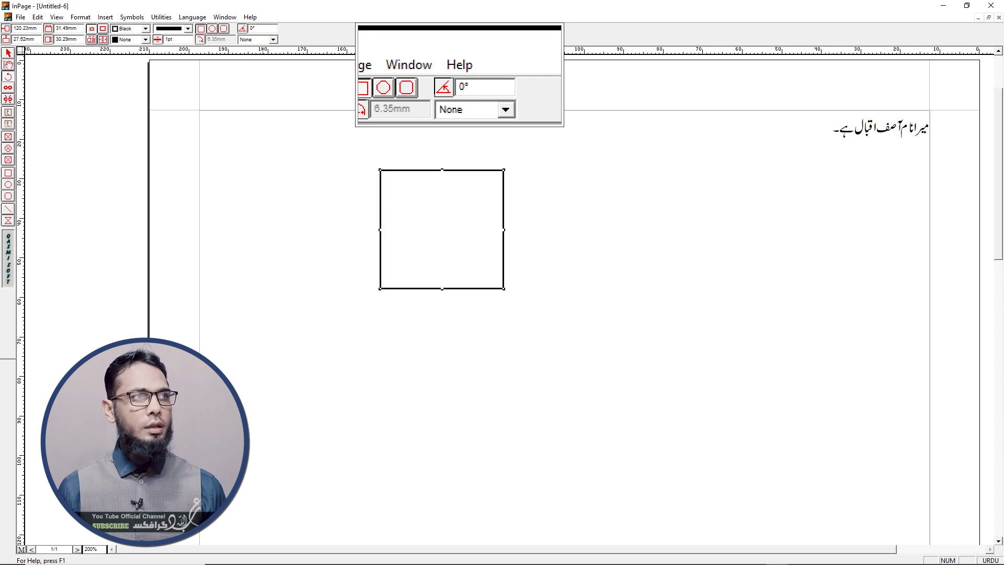
double_click(257, 29)
text(45)
key(Return)
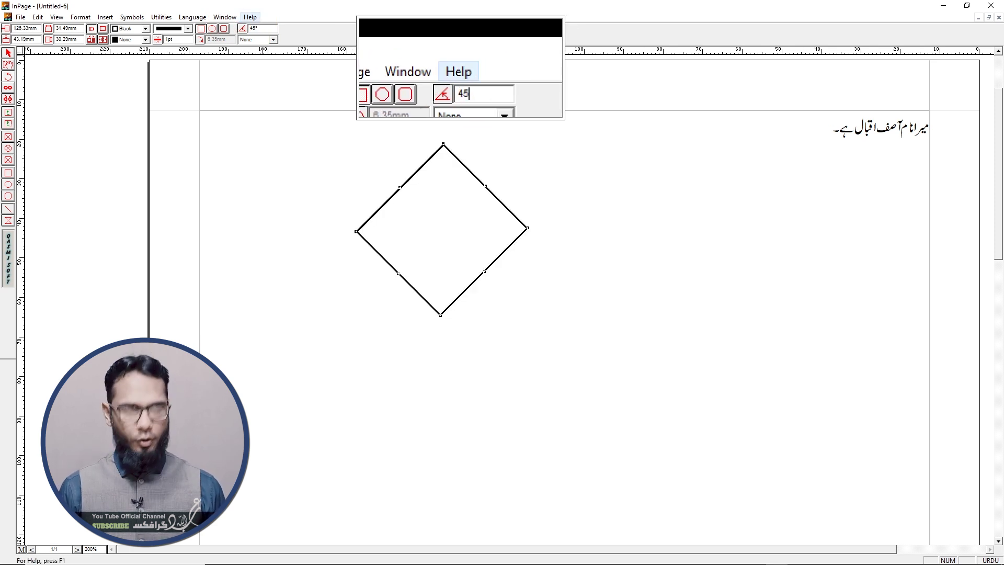
Set the rectangle's rotation angle to 180°, followed by 75°
double_click(238, 28)
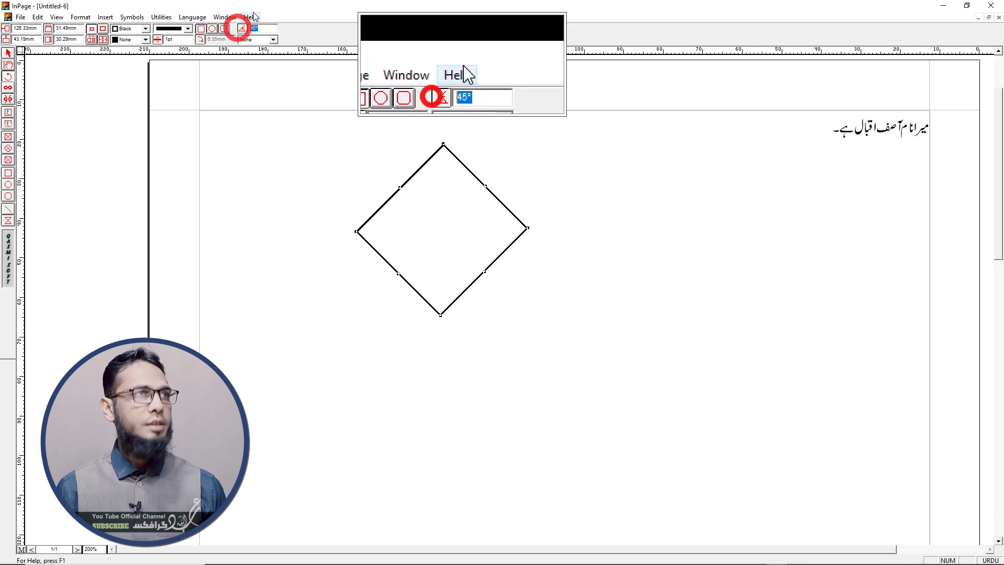
text(180)
key(Return)
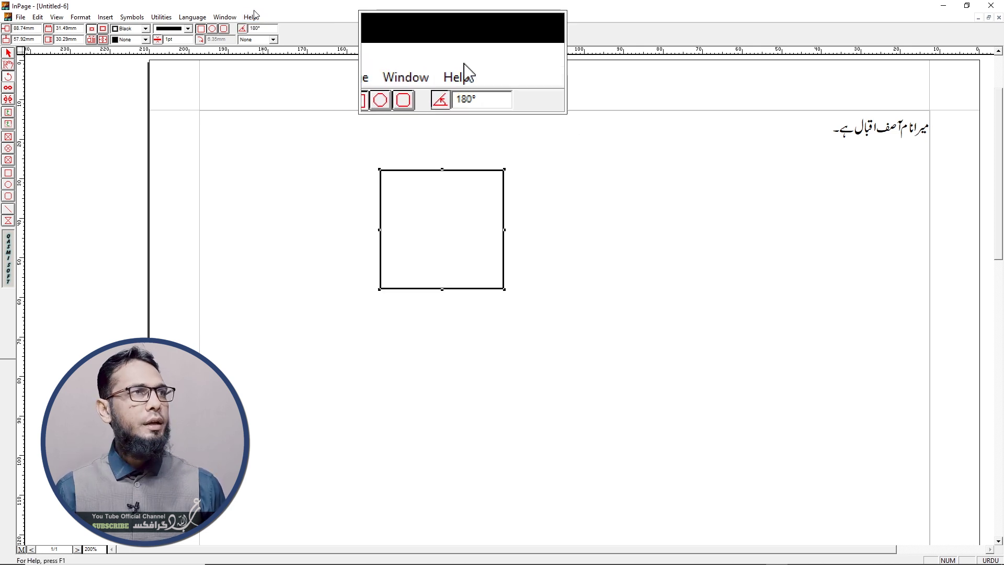
text(75)
key(Return)
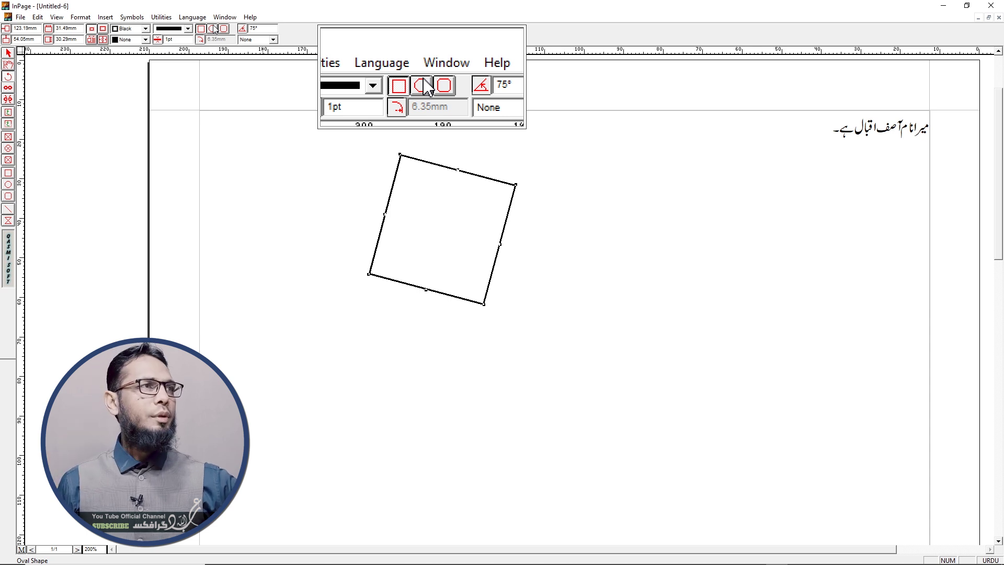
Switch the selected object between the rectangle, oval and round rectangle shapes, finishing with the round rectangle
click(213, 29)
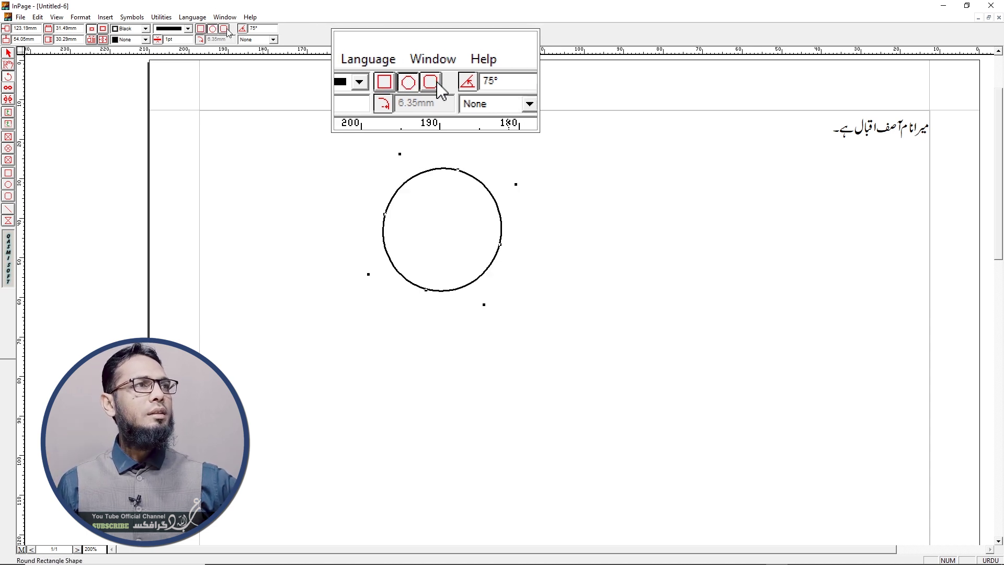
click(224, 29)
key(ctrl+z)
click(202, 30)
click(213, 29)
click(224, 29)
click(212, 29)
click(202, 29)
click(213, 28)
click(224, 29)
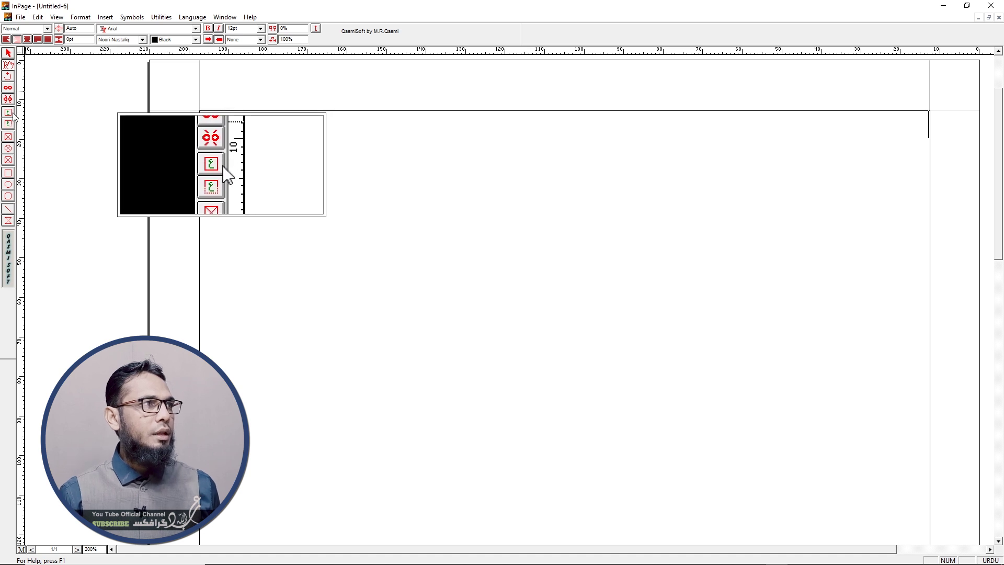
Draw a text box about 32 mm wide and 39 mm high on the empty page
click(9, 113)
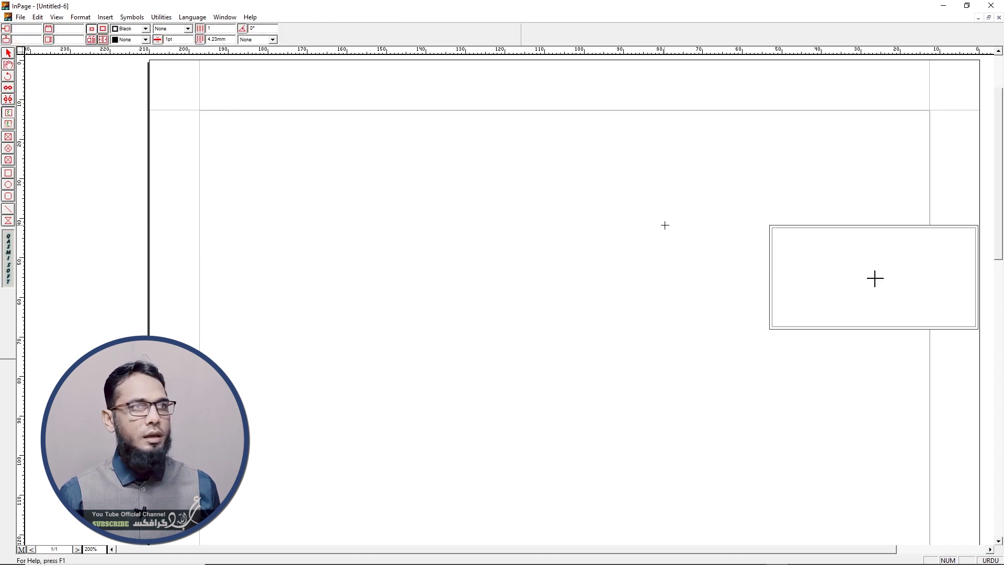
drag(746, 181, 619, 337)
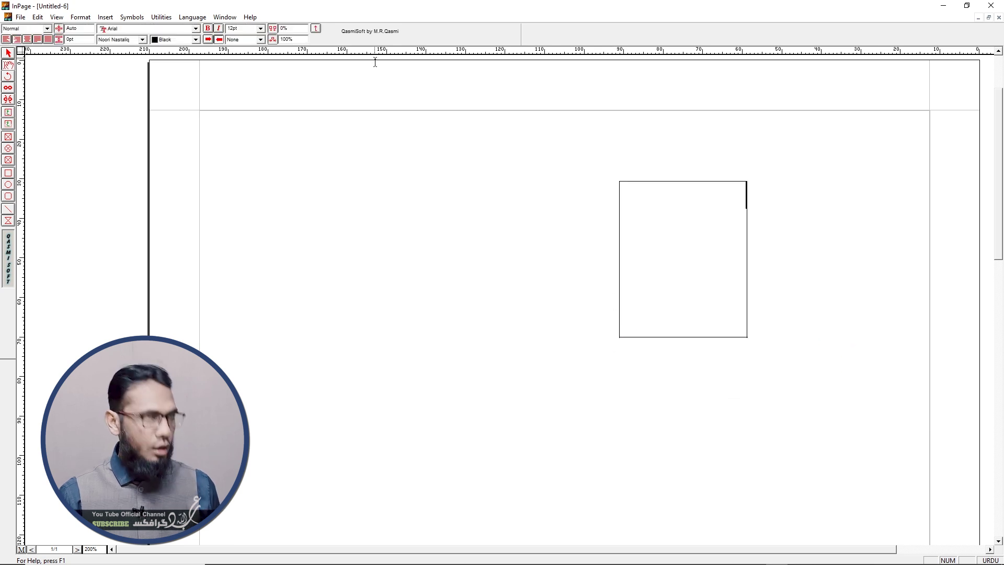
click(8, 53)
Duplicate the text box to the left of the original and nudge the copy vertically to line it up
click(657, 190)
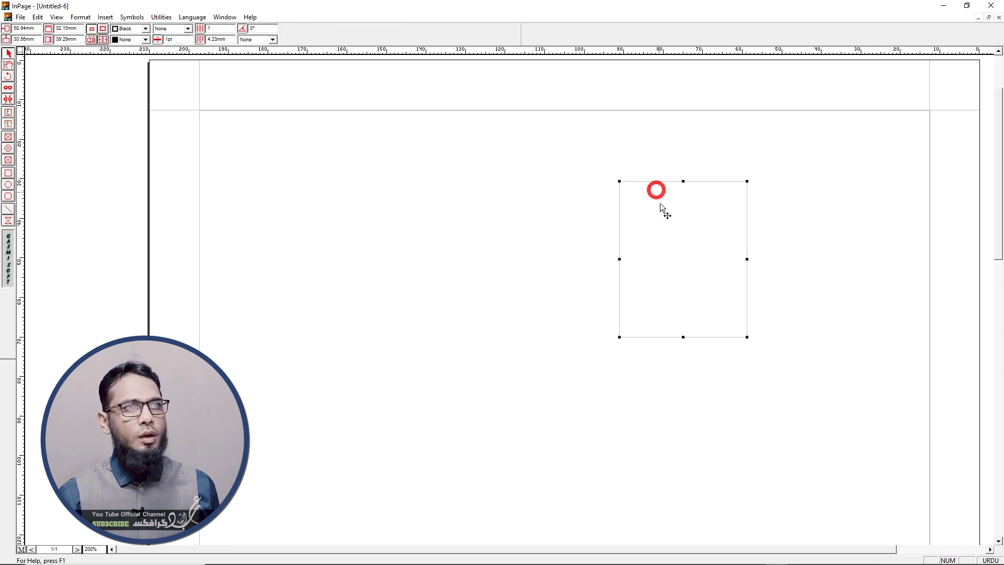
drag(639, 178, 497, 182)
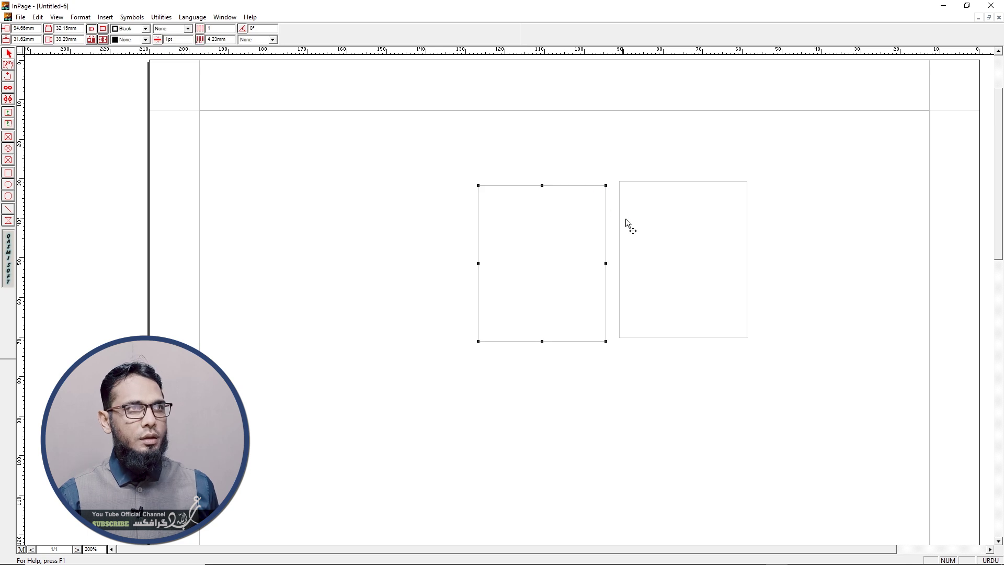
key(Up)
key(Up)
key(Up)
key(Up)
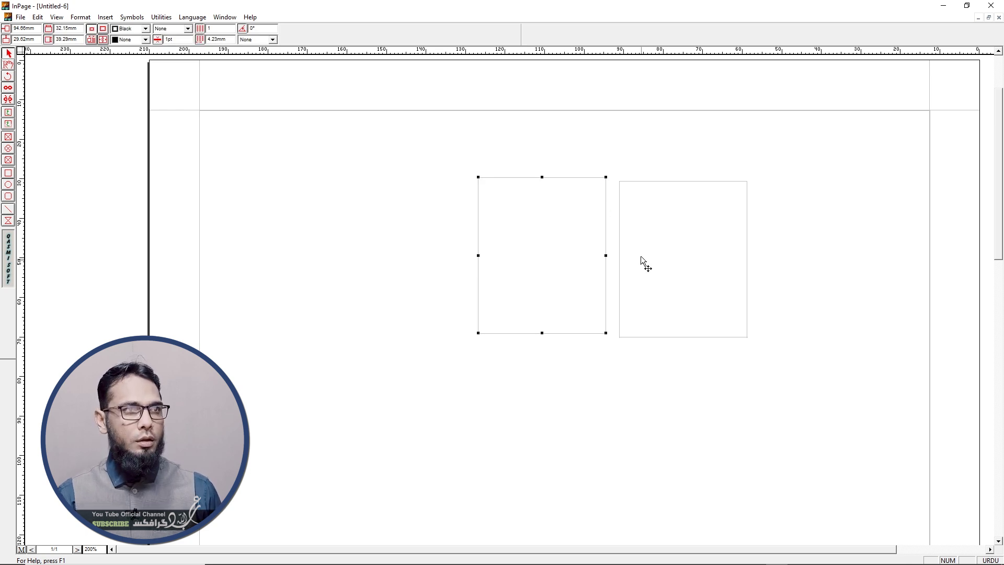
key(Down)
key(Down)
key(Down)
key(Down)
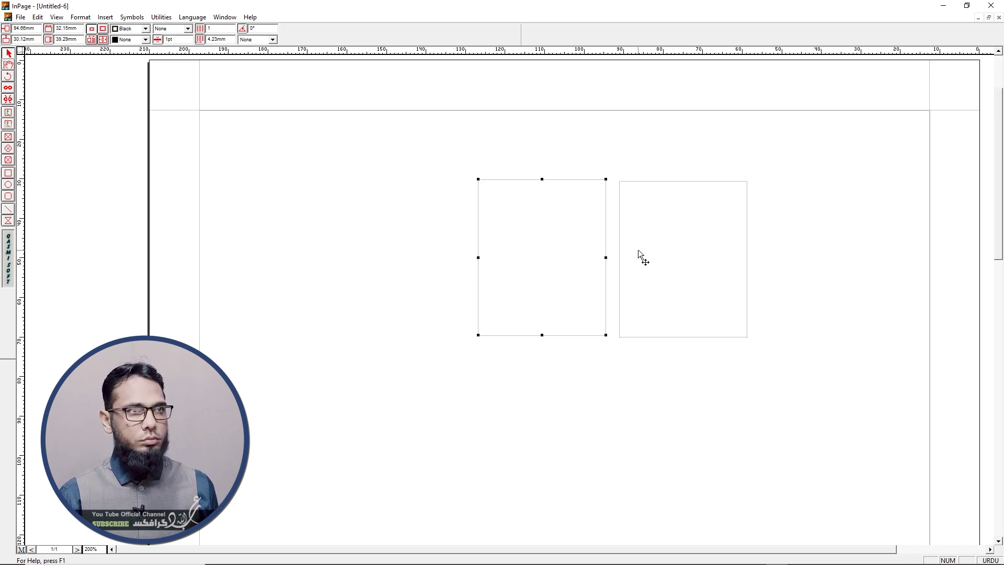
Copy and paste both text boxes together and align the pasted pair horizontally with the originals
shift+click(664, 217)
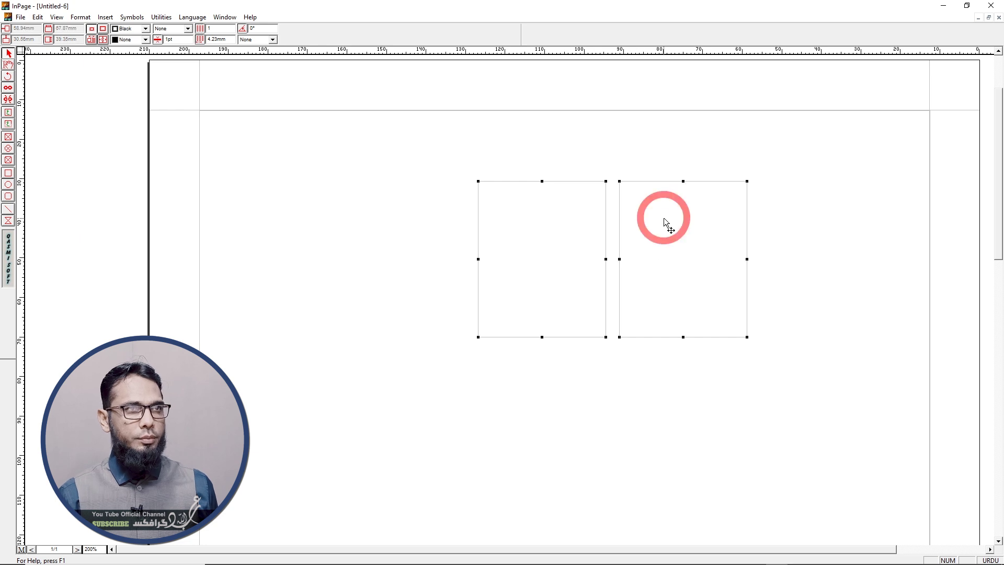
key(ctrl+c)
key(ctrl+v)
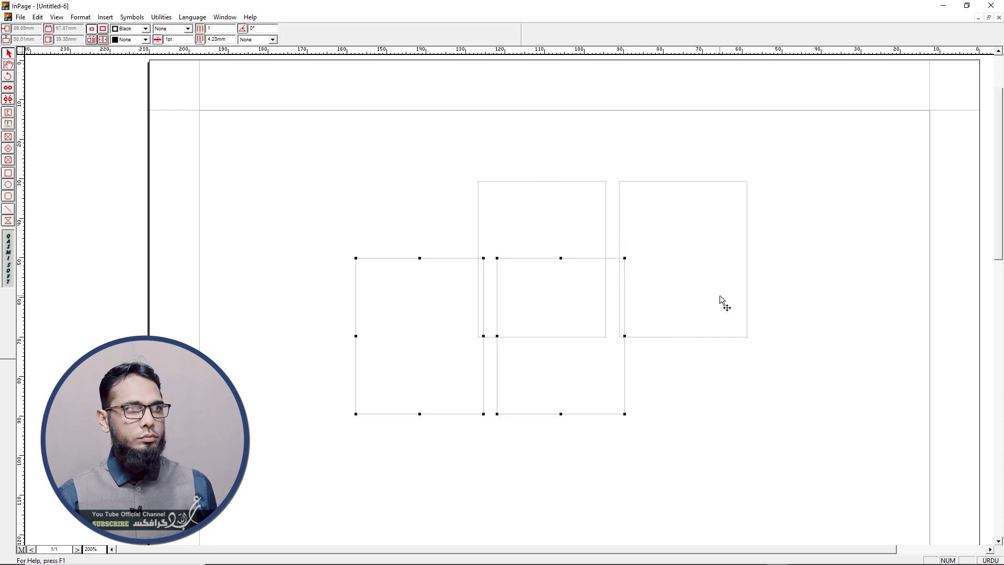
key(Right)
key(Right)
key(Right)
key(Right)
key(Right)
key(Right)
key(Right)
key(Right)
key(Right)
key(Right)
key(Right)
key(Right)
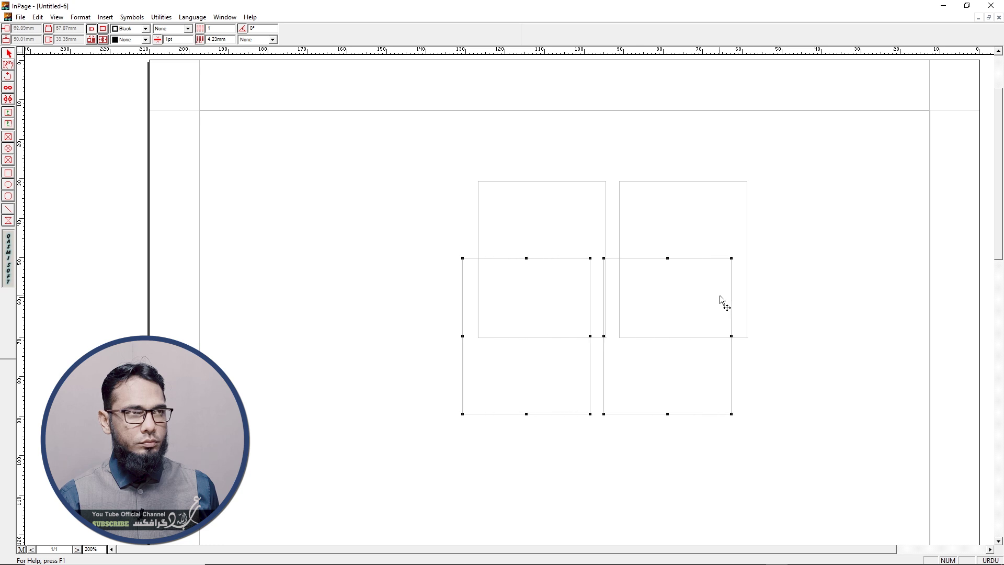
key(Left)
key(Left)
key(Left)
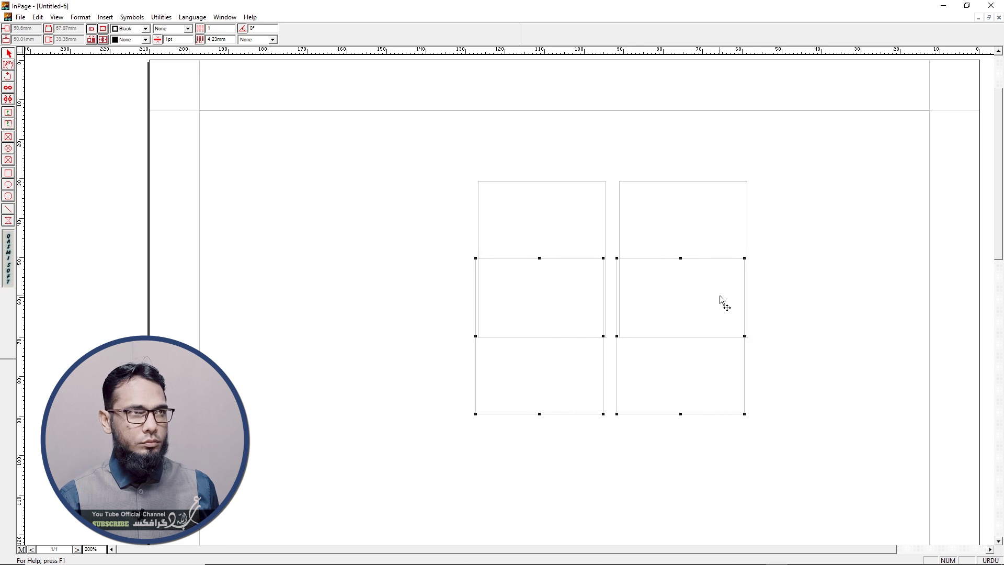
key(Right)
Move the pasted pair of text boxes down below the originals with a small gap, forming a two-by-two grid
key(Down)
key(Down)
key(Down)
key(Down)
key(Down)
key(Down)
key(Down)
key(Down)
key(Down)
key(Down)
key(Down)
key(Down)
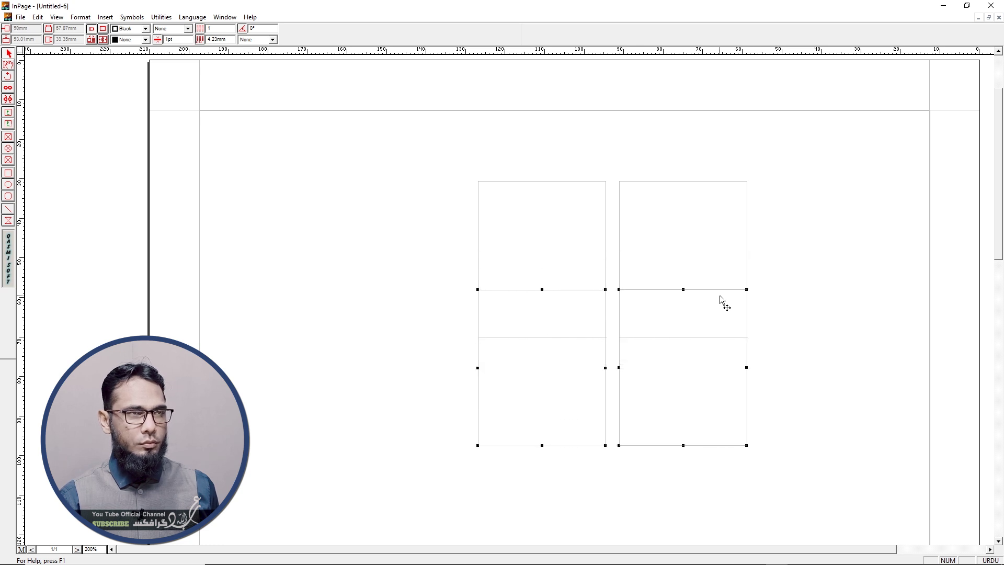
key(Down)
click(790, 231)
Copy the highlighted Urdu paragraph from the open CLASS 3 WEEKLY PLANNING URDU document
click(7, 64)
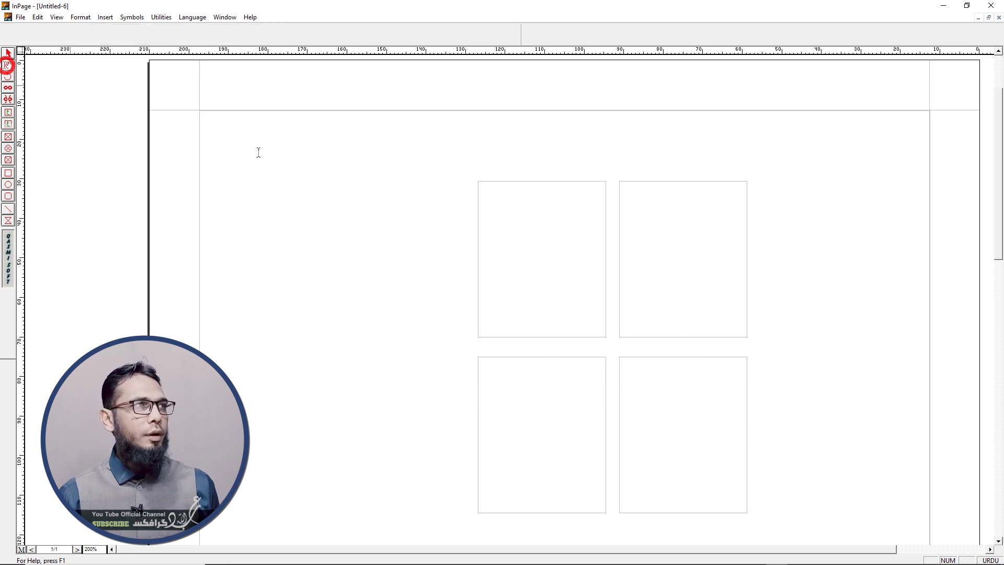
click(728, 203)
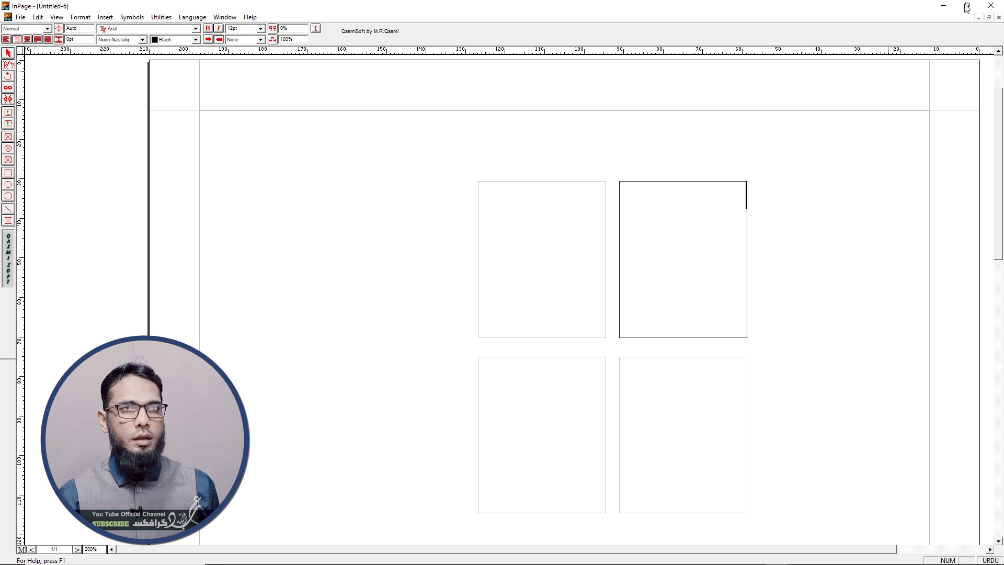
click(979, 17)
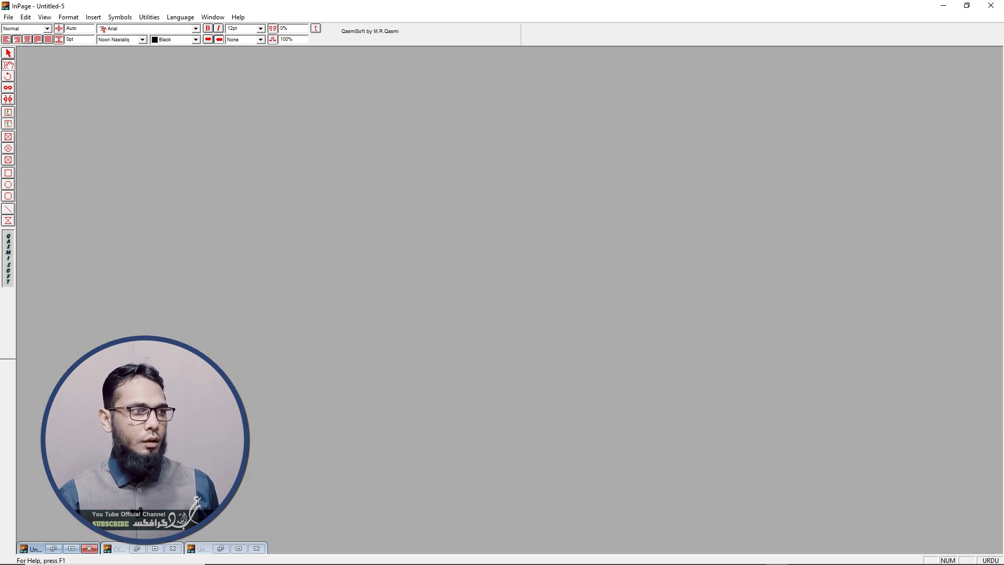
click(71, 549)
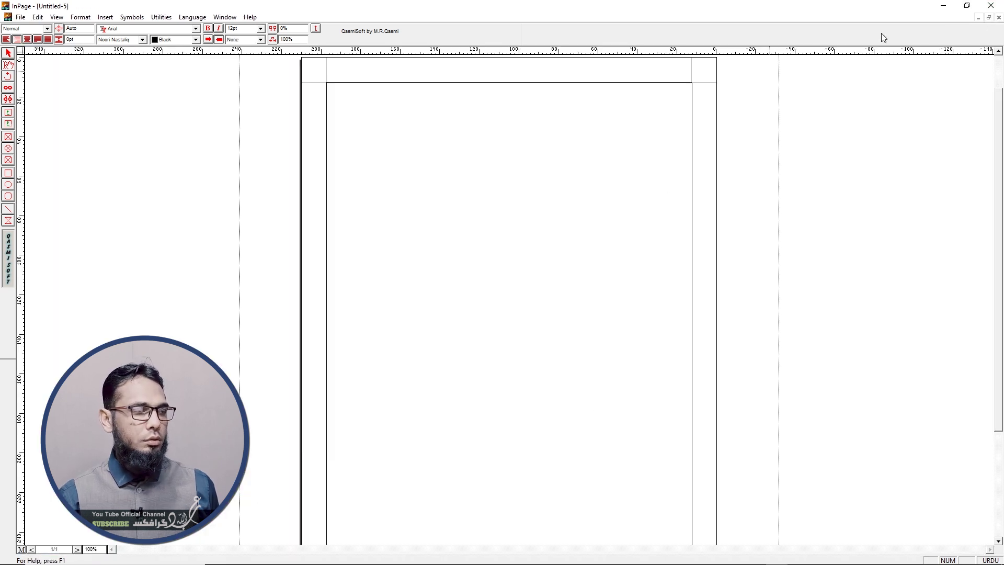
click(978, 17)
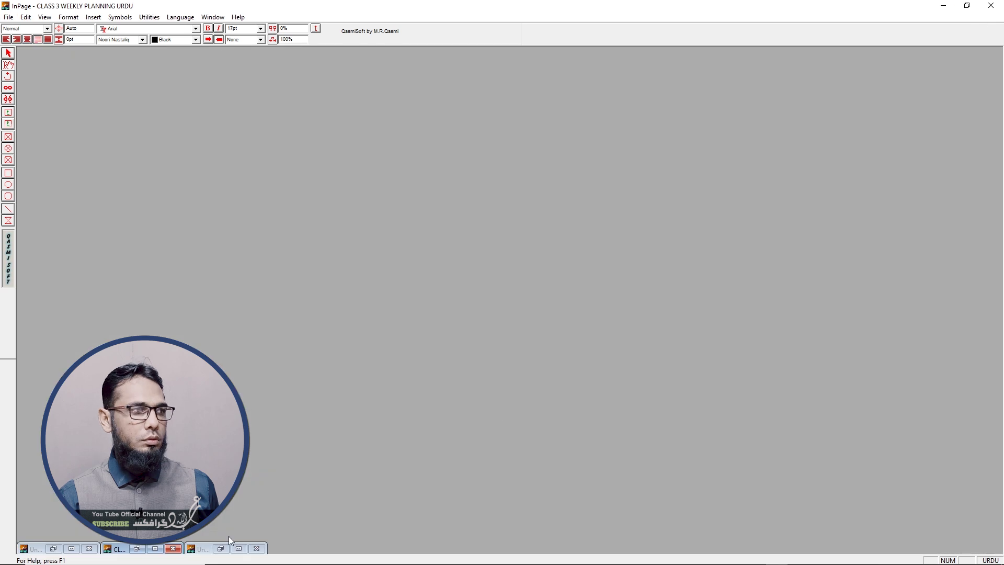
click(155, 548)
right_click(610, 253)
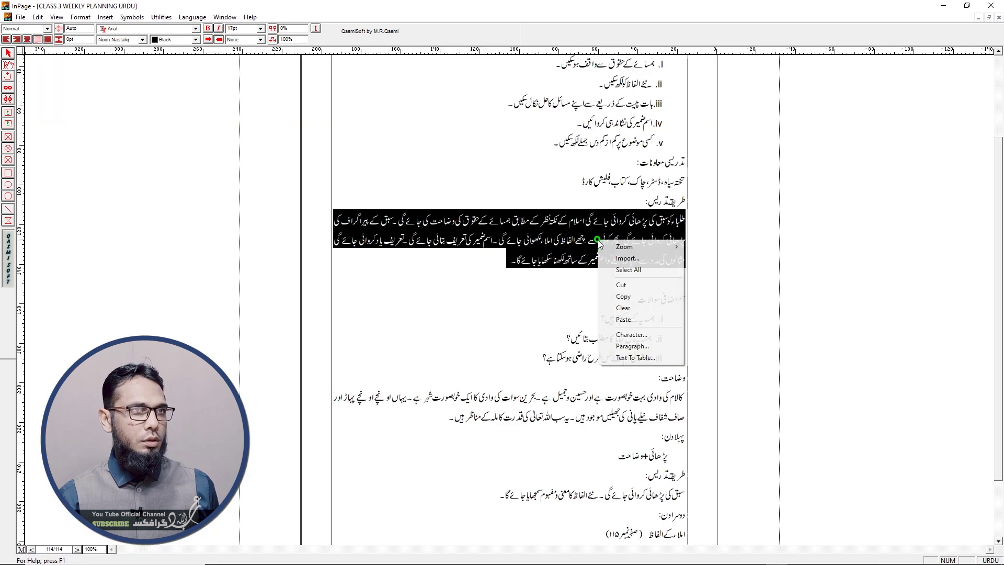
click(630, 297)
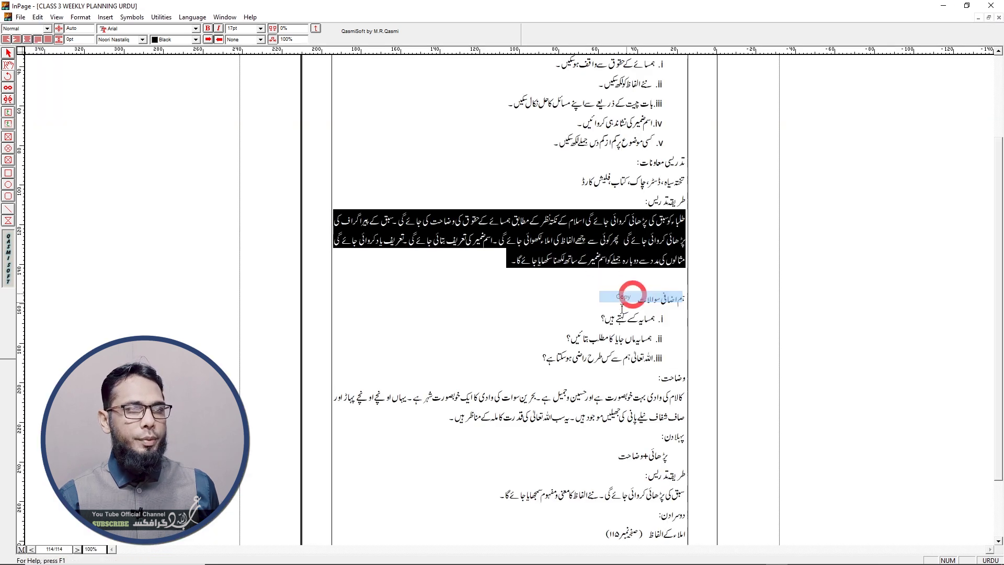
Return to the Untitled-6 document and paste the copied paragraph into the upper-right text box
click(978, 17)
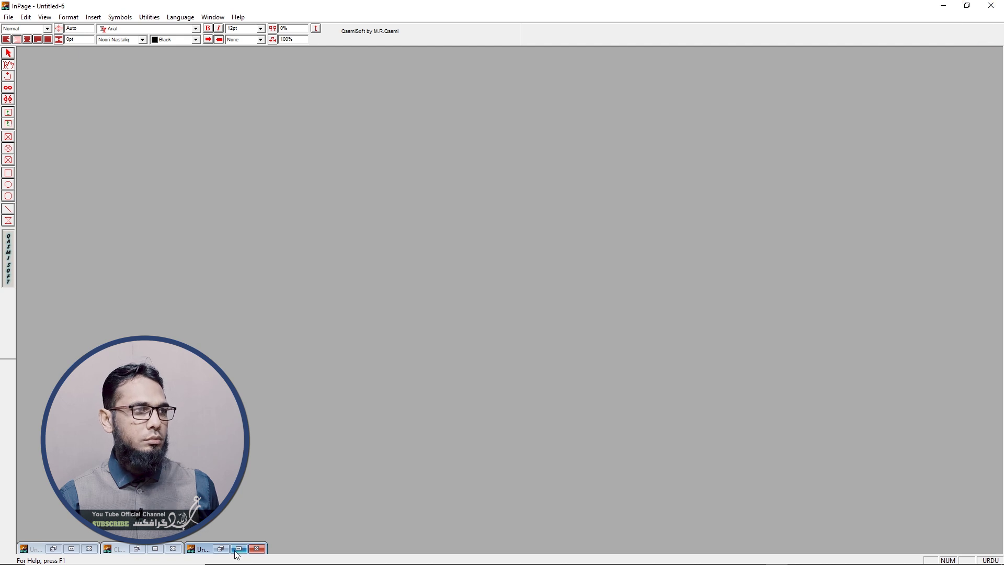
click(239, 549)
click(709, 244)
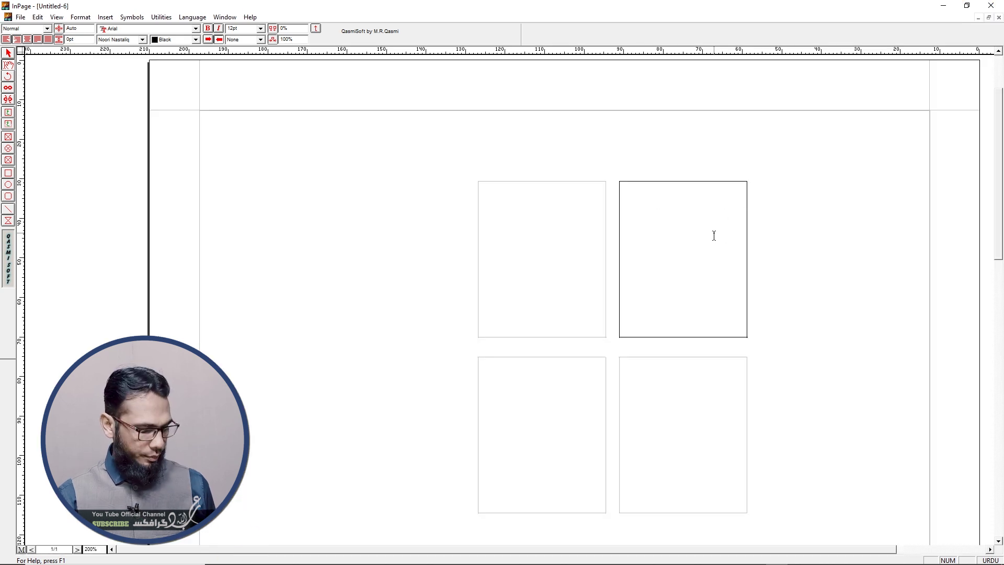
key(ctrl+v)
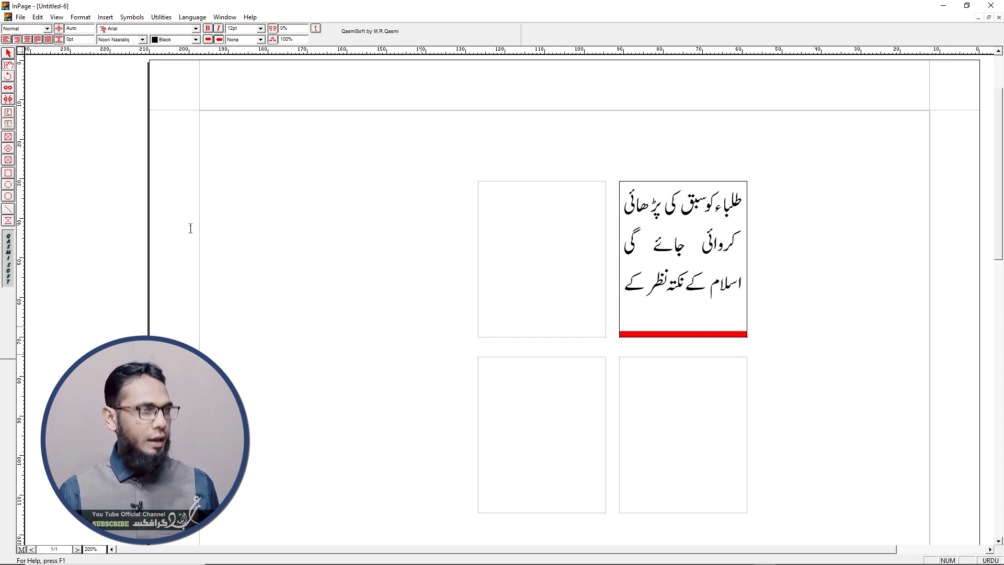
Link the upper-right text box to the upper-left one, and the upper-left one to the lower-right one
click(9, 89)
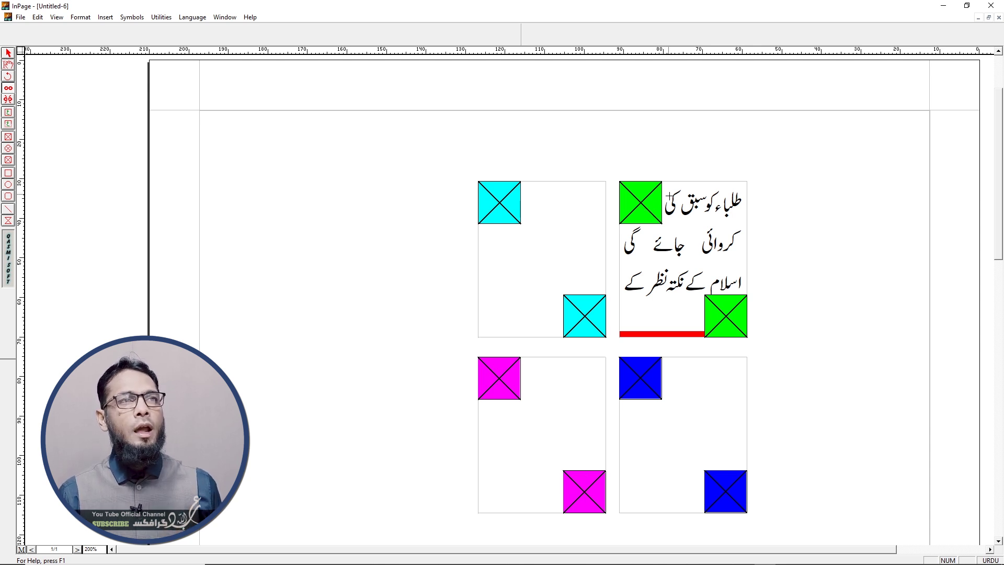
click(643, 191)
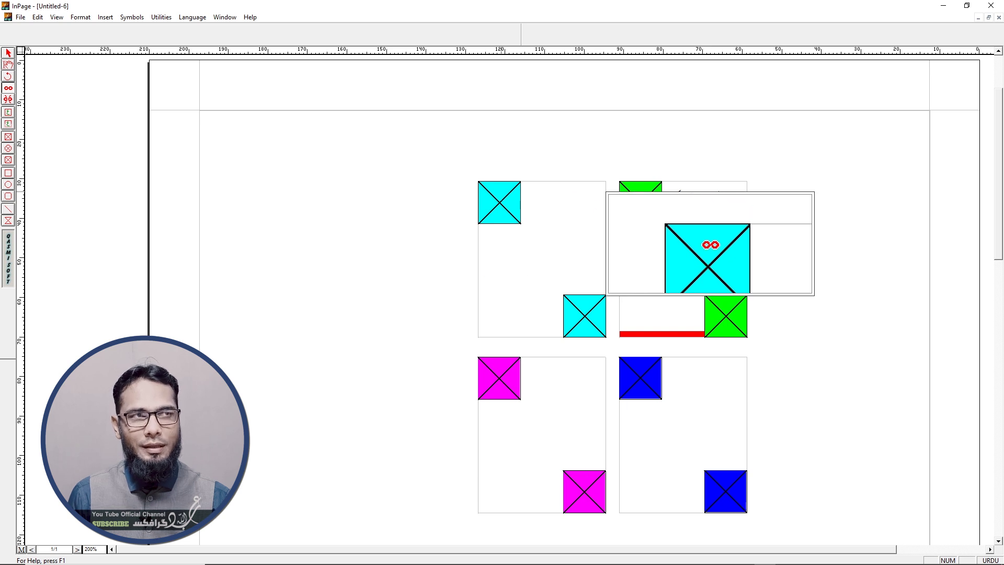
click(501, 192)
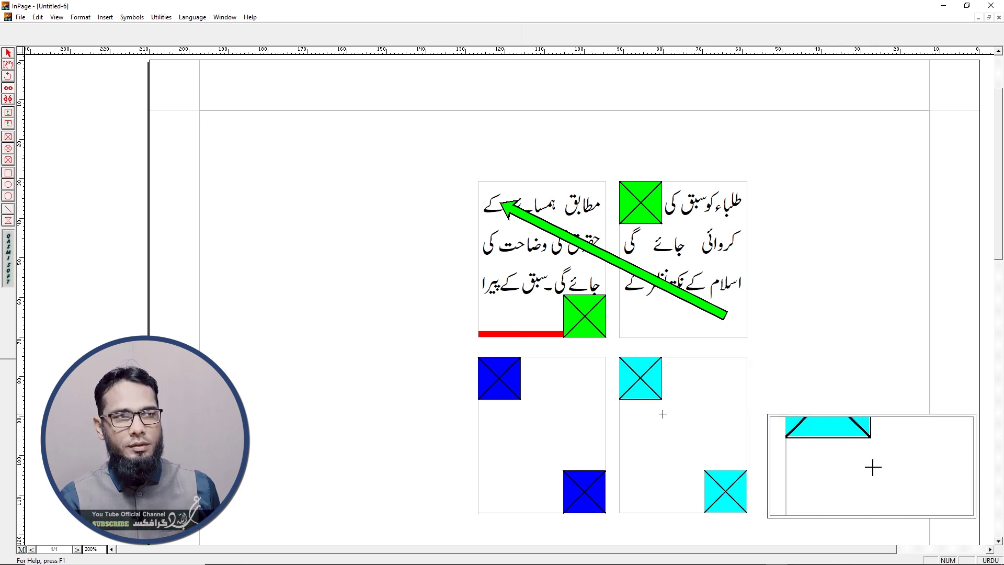
click(584, 316)
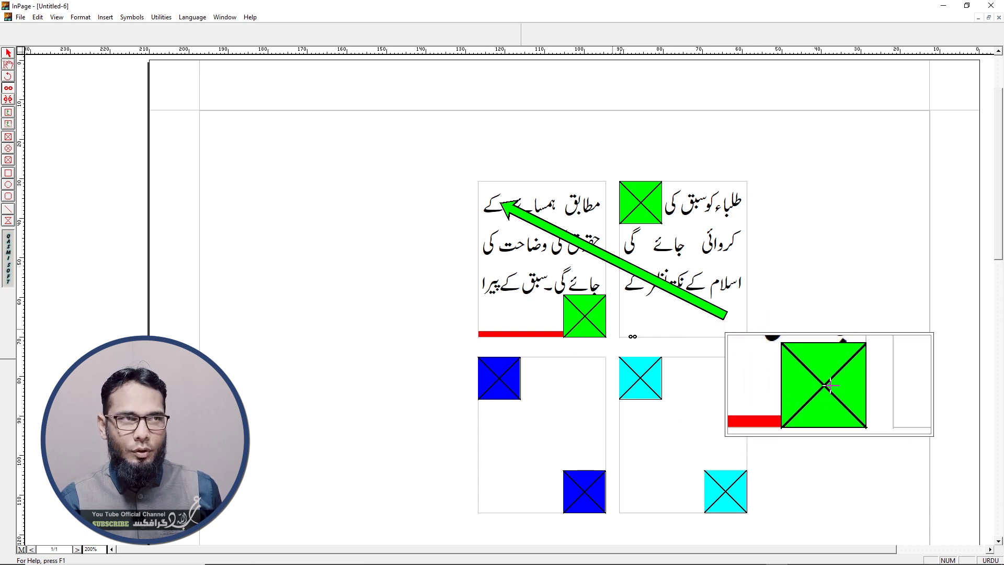
click(639, 368)
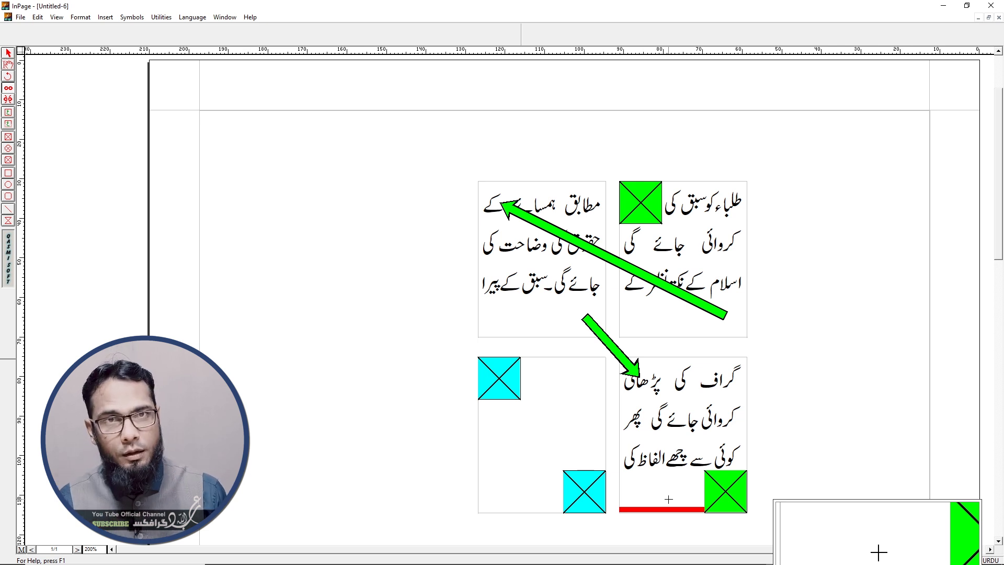
Link the lower-right text box to the lower-left one so the Urdu paragraph continues into it
drag(879, 553, 774, 497)
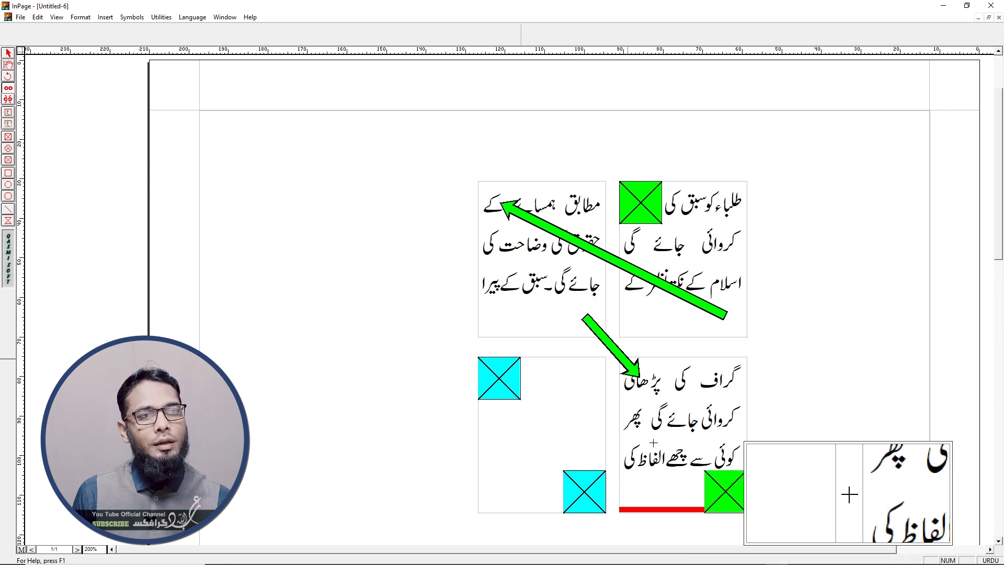
click(726, 484)
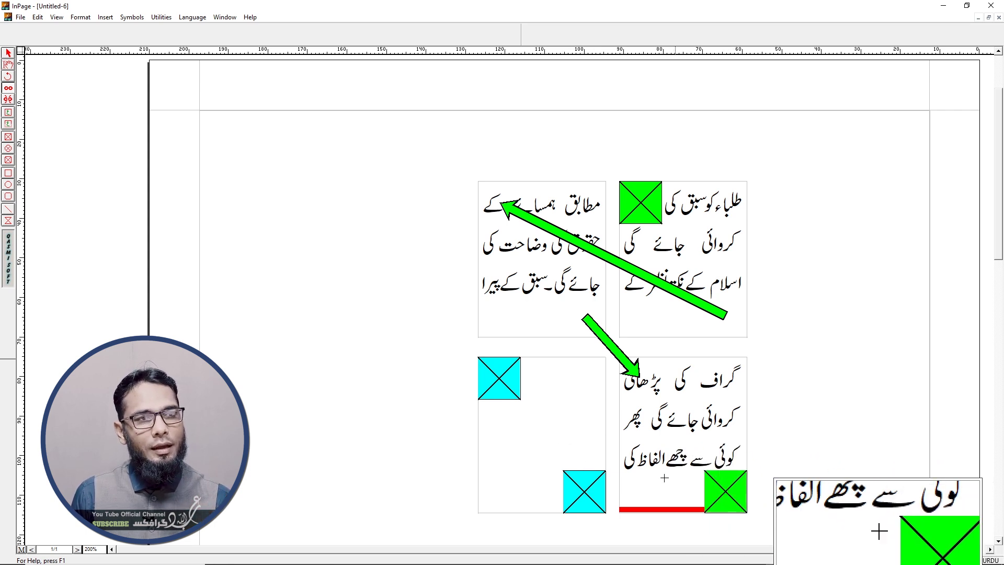
click(580, 473)
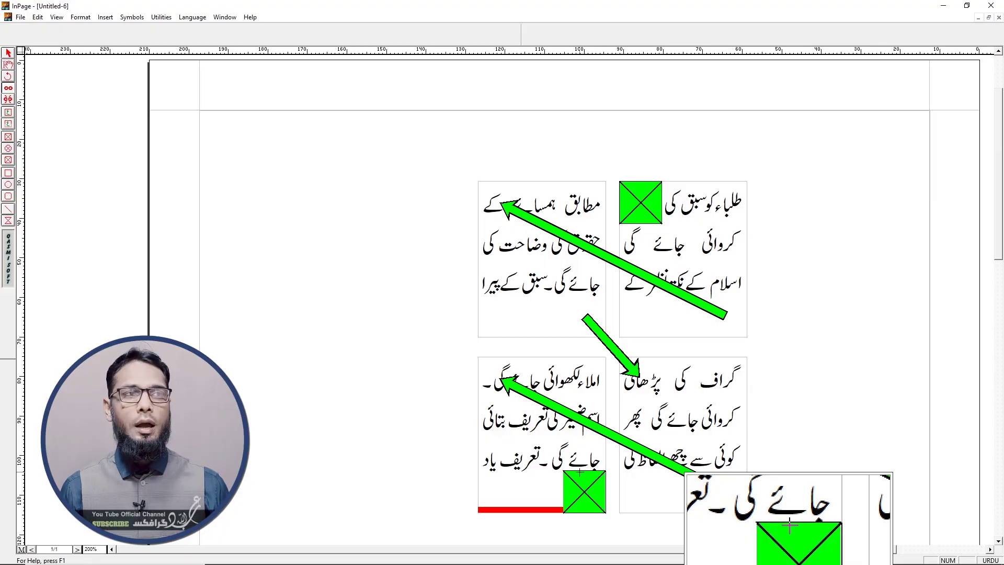
Unlink the four text boxes one after another, working back from the lower-left box to the upper-right box
click(8, 99)
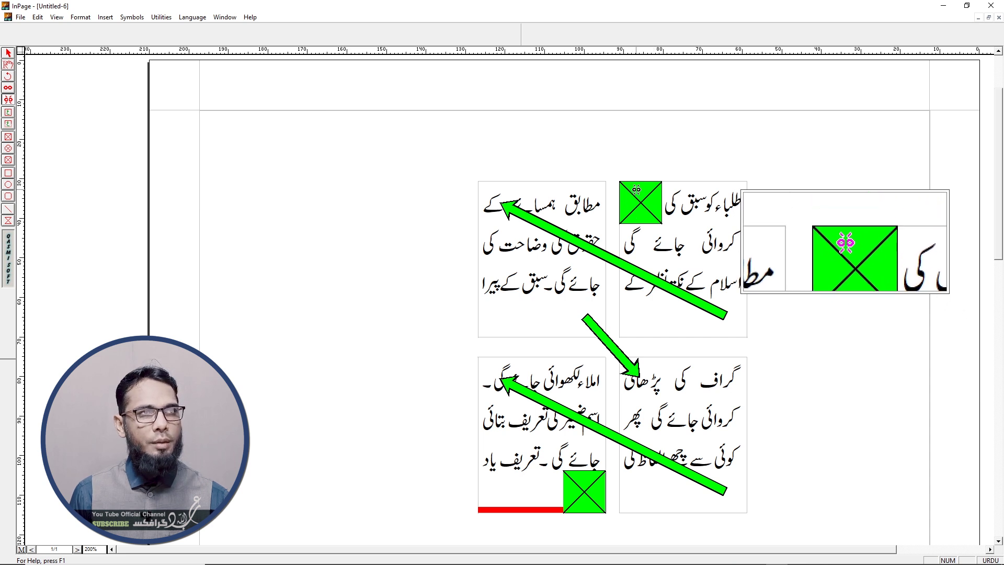
click(585, 489)
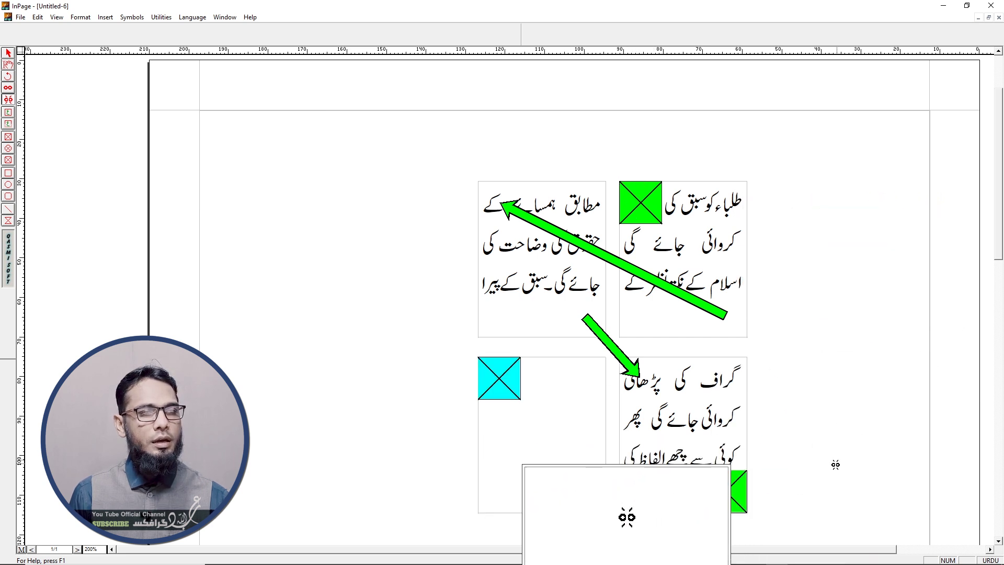
click(736, 472)
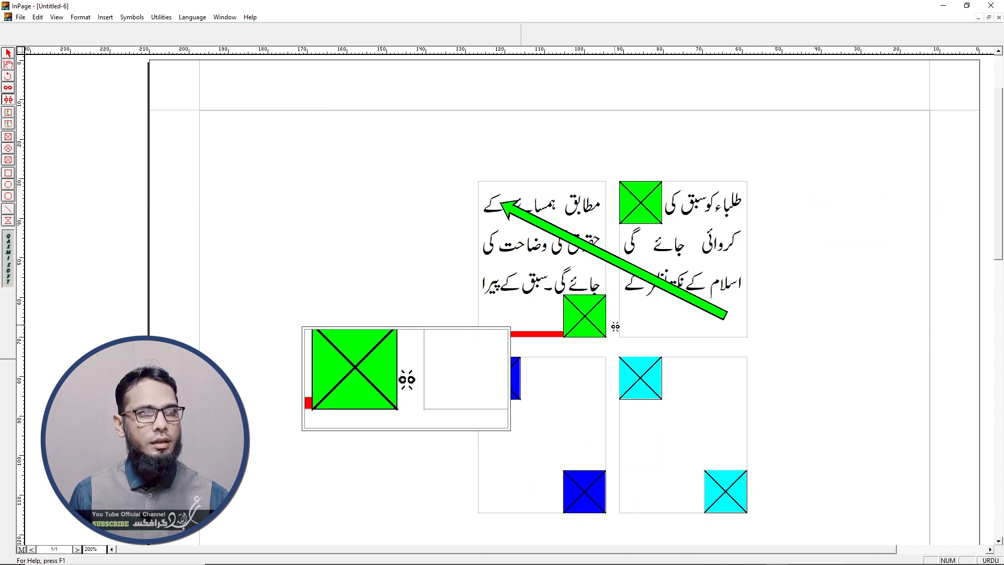
click(585, 306)
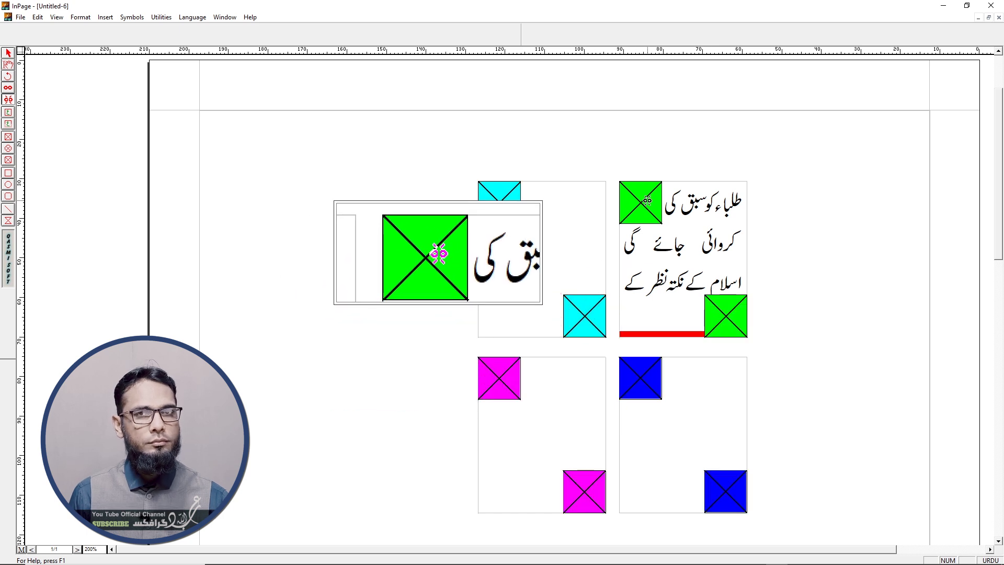
mouse_move(438, 255)
mouse_down()
mouse_move(377, 487)
mouse_move(358, 466)
mouse_up()
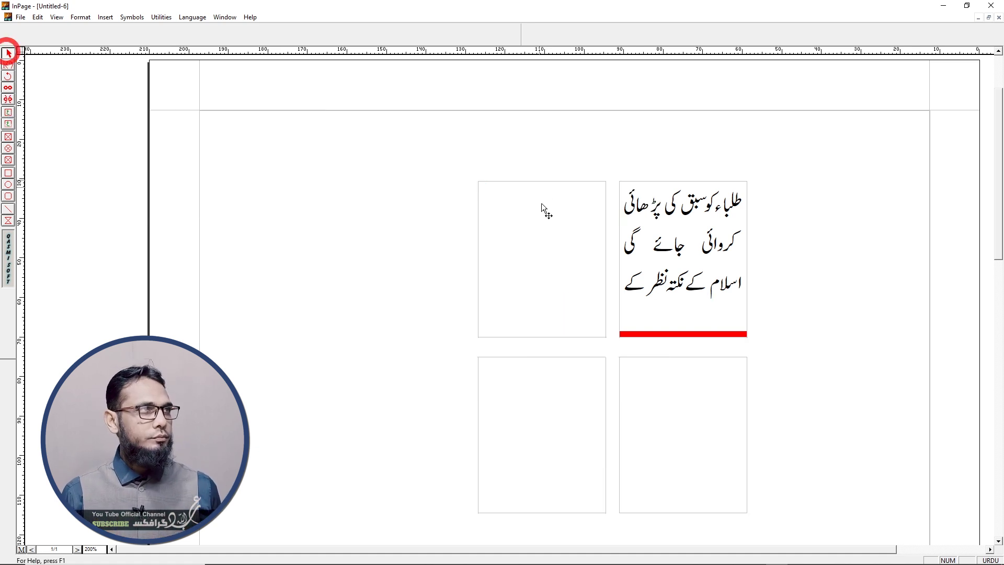
click(512, 203)
click(657, 257)
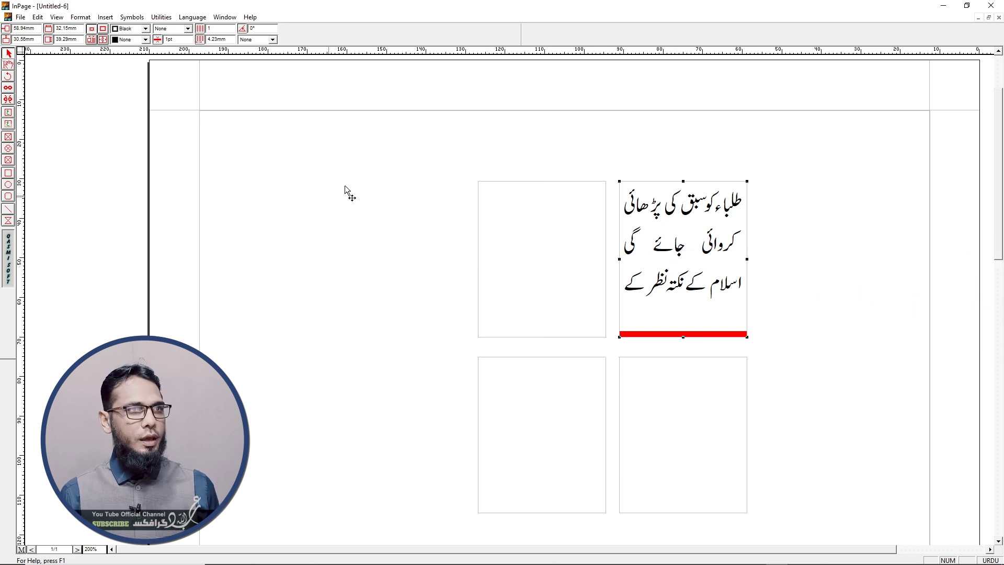
click(554, 216)
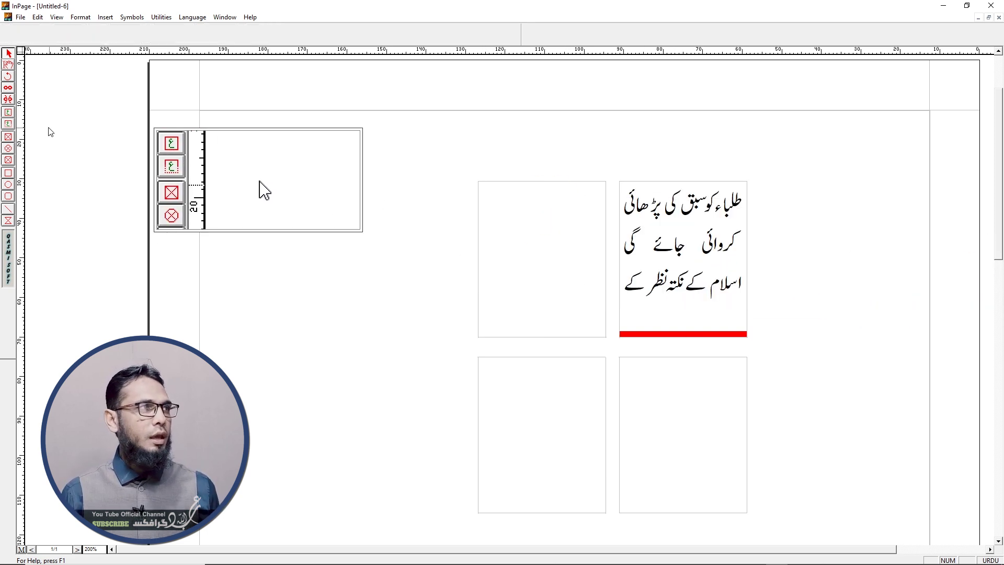
Draw a text box in the empty area beside the grid and enlarge it to about 39.4 by 63.2 mm
click(8, 124)
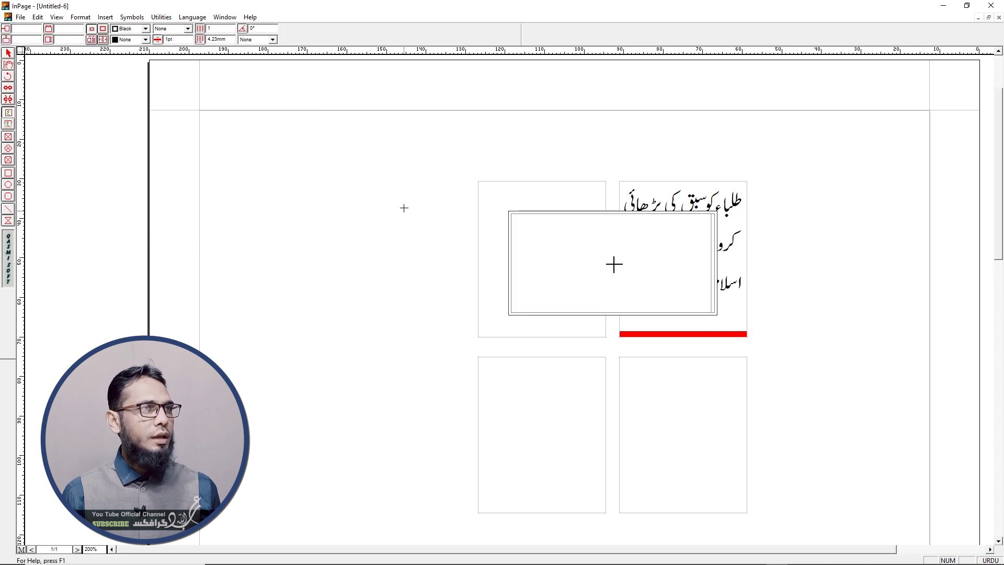
mouse_move(414, 178)
mouse_down()
mouse_move(301, 286)
mouse_move(289, 330)
mouse_up()
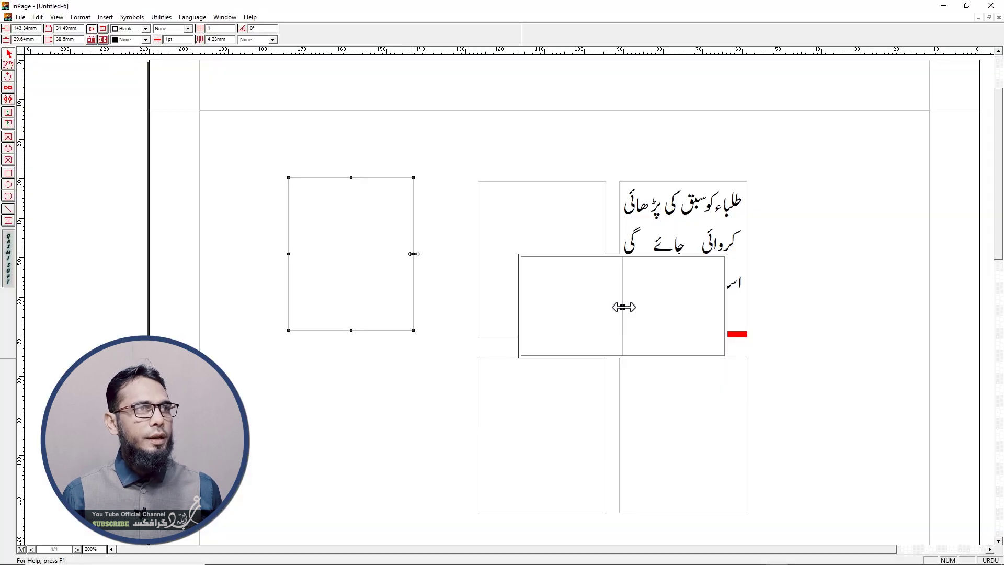
drag(413, 253, 432, 254)
drag(360, 178, 359, 151)
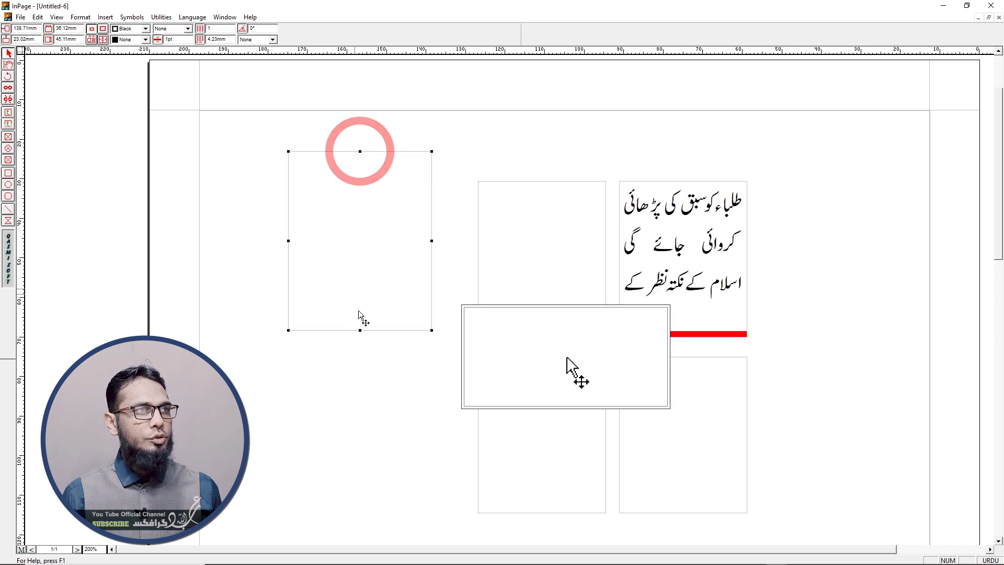
drag(360, 332, 360, 402)
drag(288, 277, 276, 276)
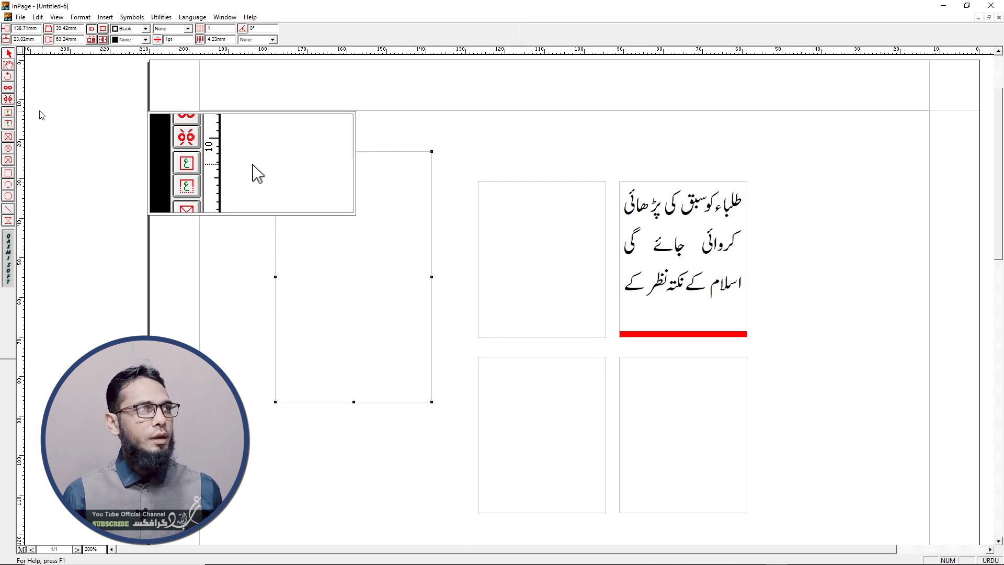
Enter the Urdu text "آپ دیکھ رہے ہیں عبداللہ گرافکس یوٹیوب چینل" in the newly drawn text box
click(9, 64)
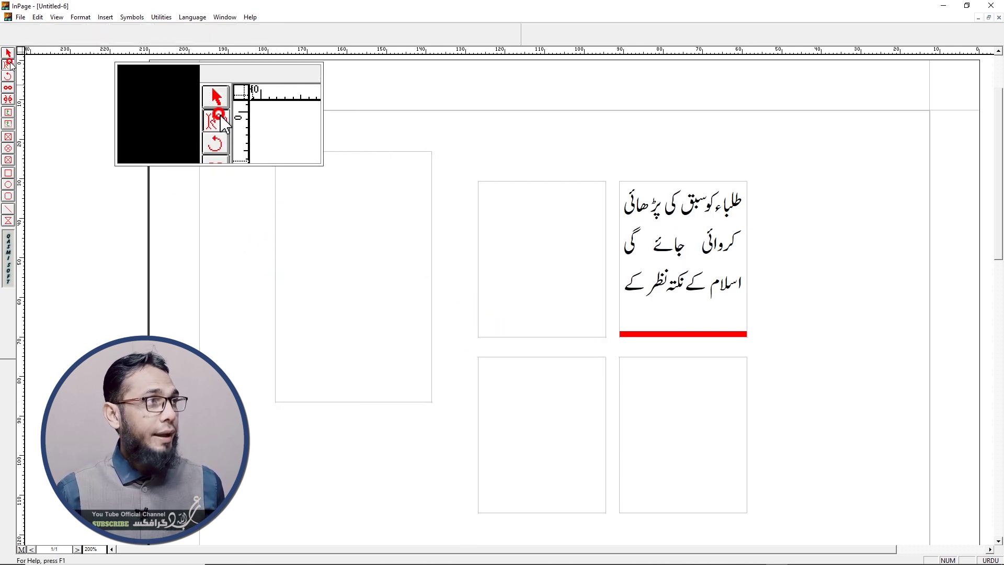
click(405, 166)
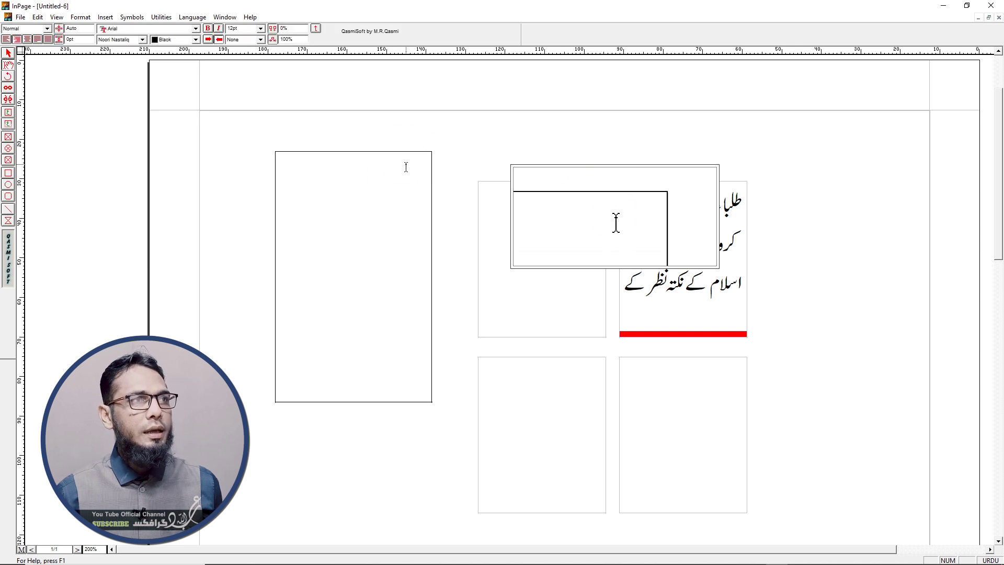
text(آ)
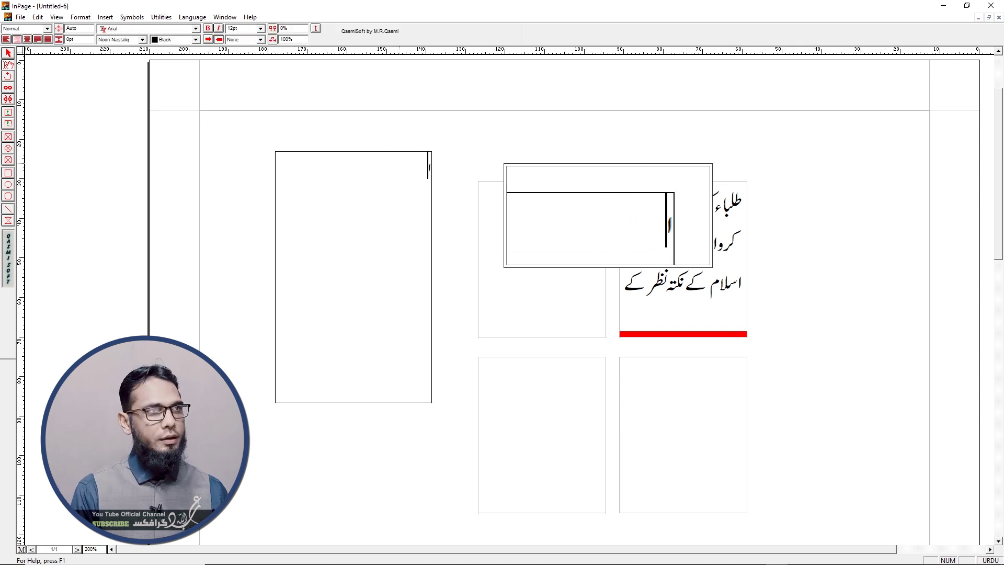
text(پ دیکھرہے ہیں عبداللہ گرافکس یو)
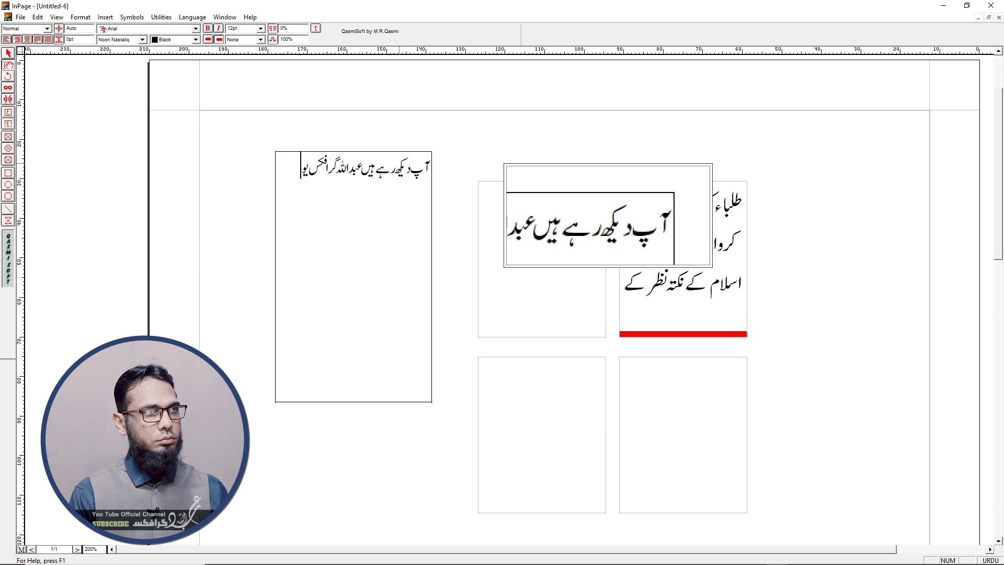
text(ل)
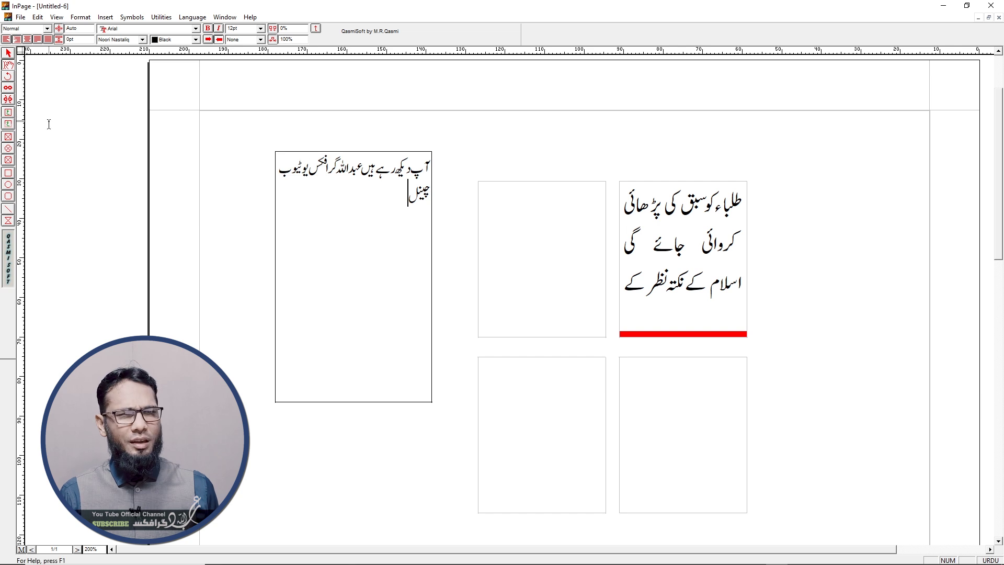
Delete all four text boxes of the two-by-two grid, keeping only the separate box with the new sentence
click(8, 52)
click(640, 261)
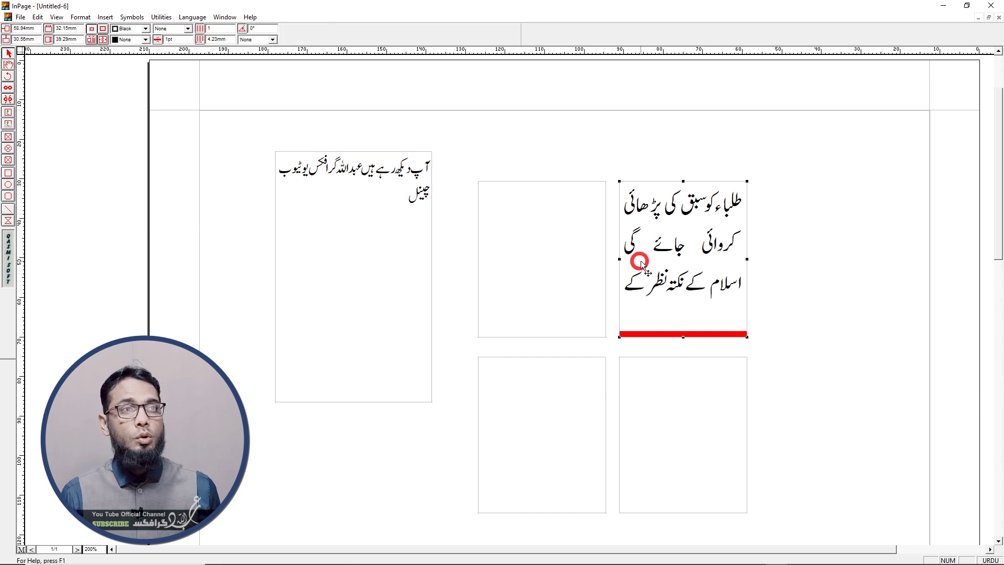
key(Delete)
click(567, 283)
key(Delete)
click(578, 433)
key(Delete)
click(684, 410)
key(Delete)
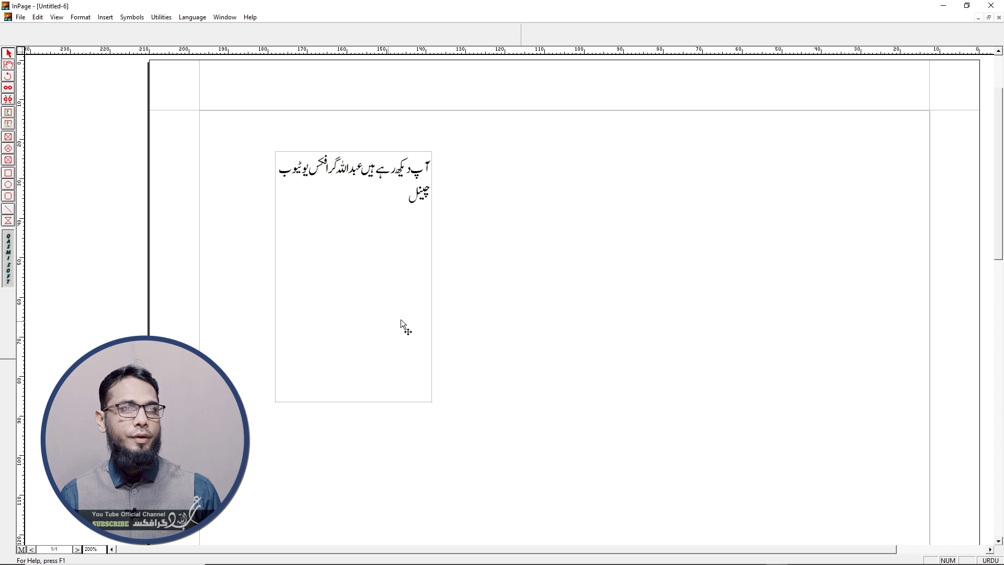
Draw an empty single-line title text box about 64 mm wide in the cleared area of the page
click(9, 124)
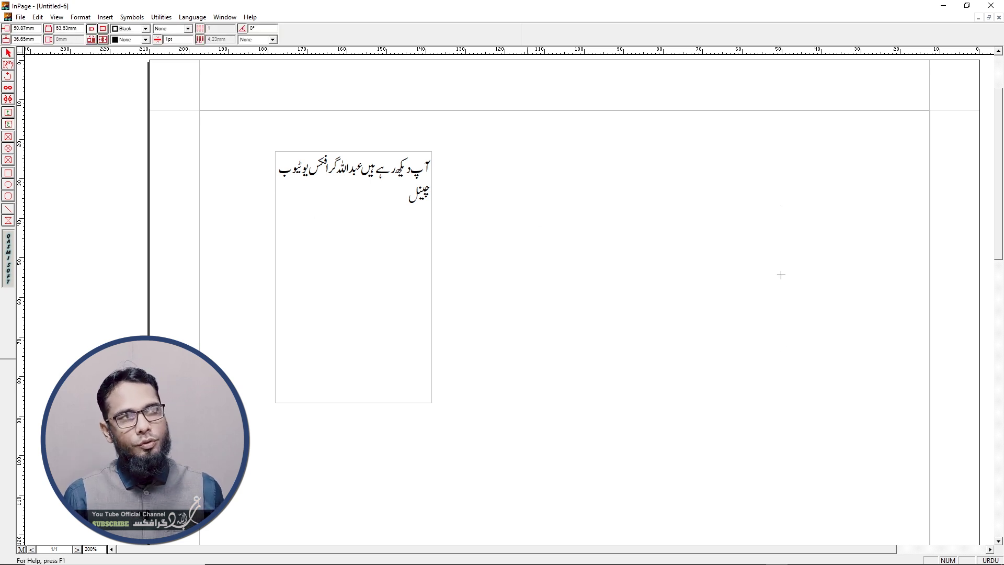
drag(780, 206, 527, 234)
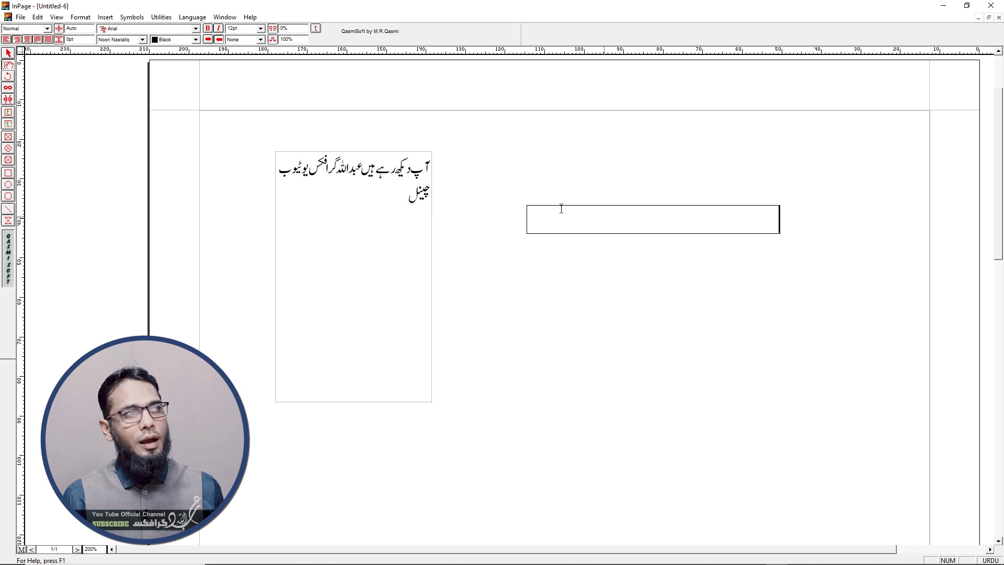
Resize the text box containing the Urdu sentence to about 49 mm wide and 25.6 mm high
click(9, 54)
click(394, 230)
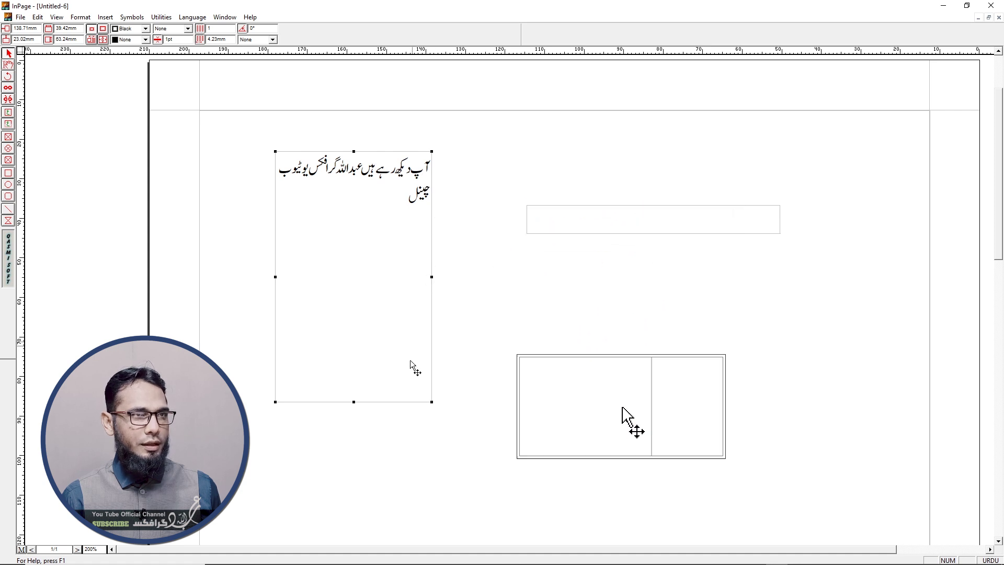
drag(354, 402, 341, 271)
drag(354, 152, 353, 166)
drag(432, 219, 469, 219)
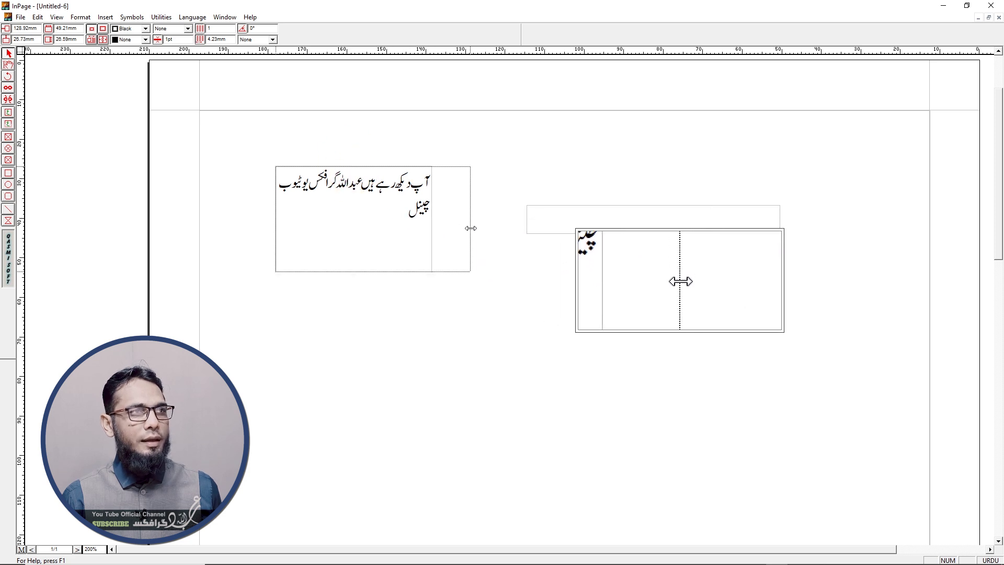
Select the title text box and the regular text box in turn to compare their resize handles
click(569, 218)
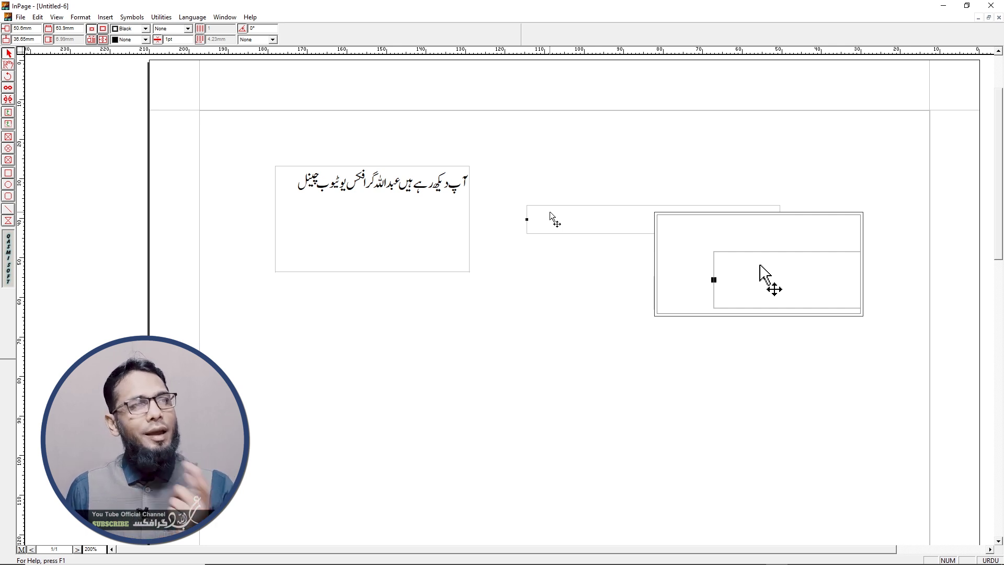
drag(551, 211, 755, 224)
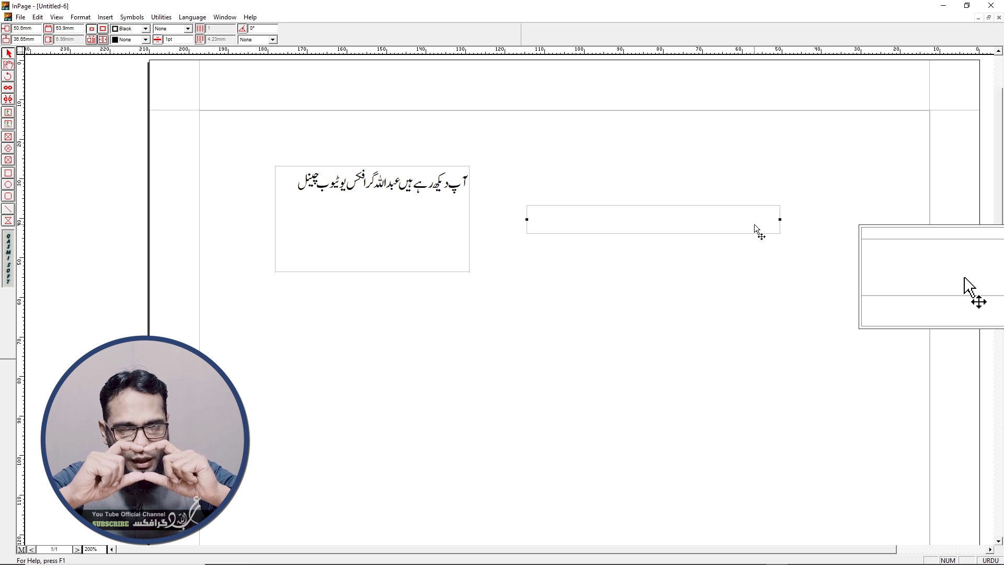
drag(754, 224, 506, 226)
click(445, 210)
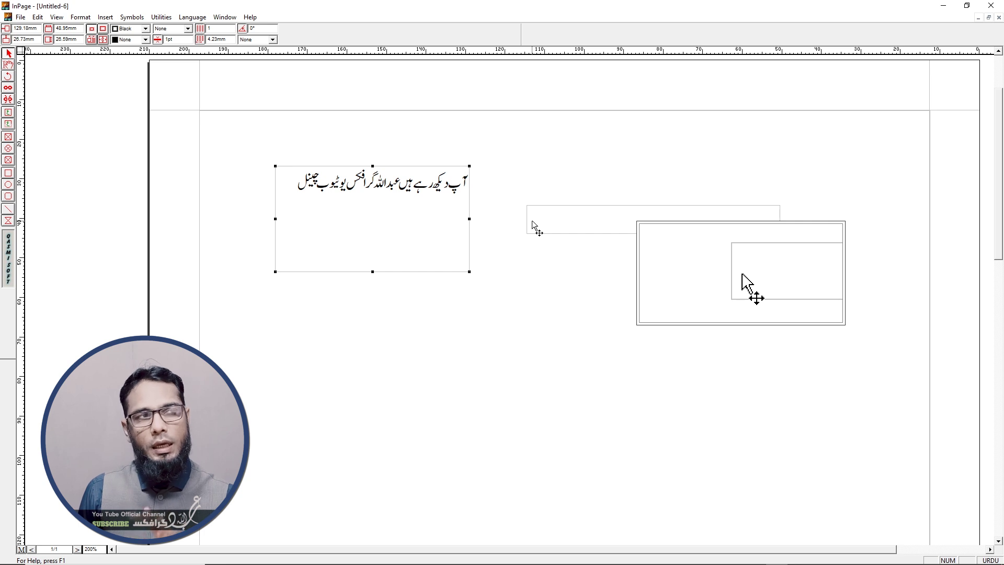
click(563, 226)
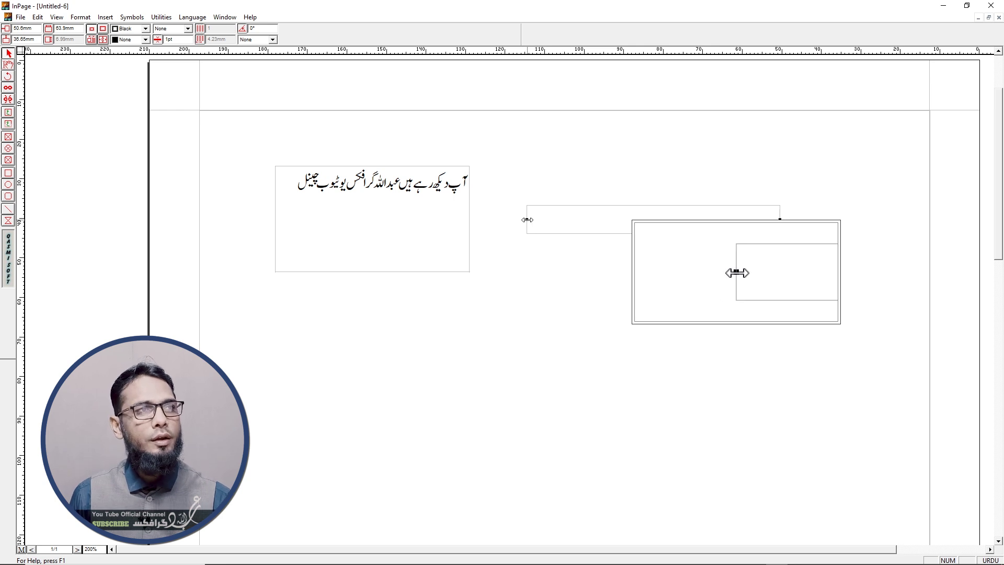
click(425, 211)
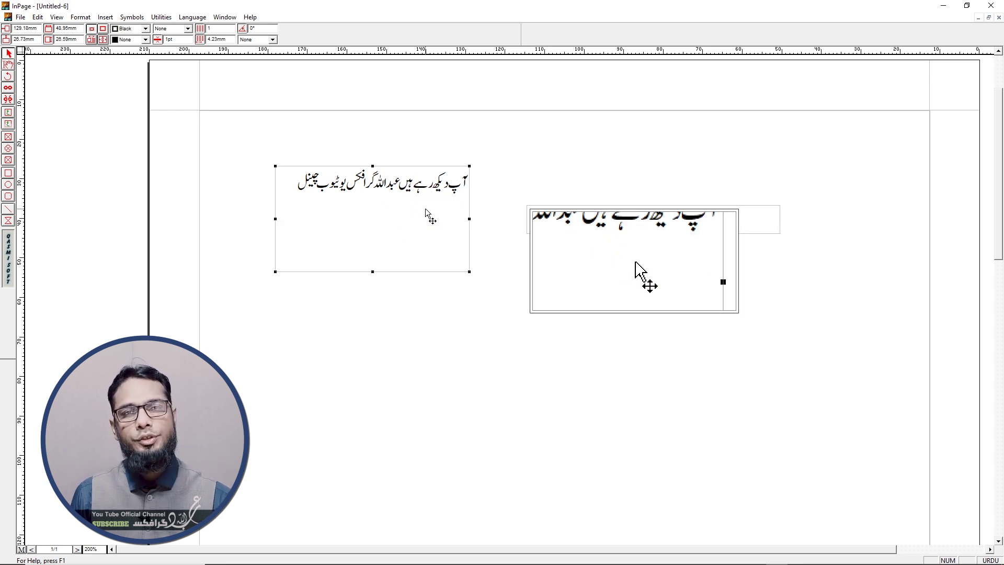